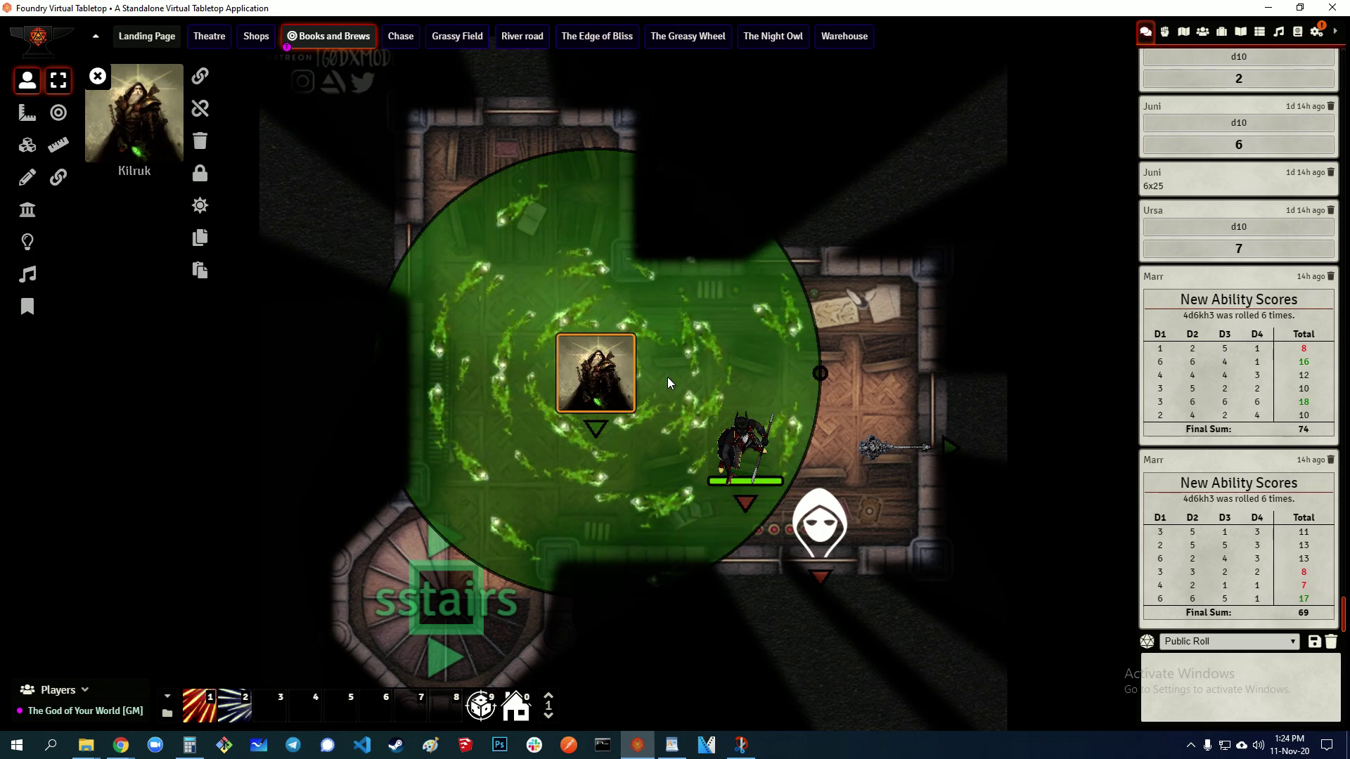
# Step: Open Module Management beside the map, filter to the four active modules, and select the armoured token
pyautogui.click(1317, 32)
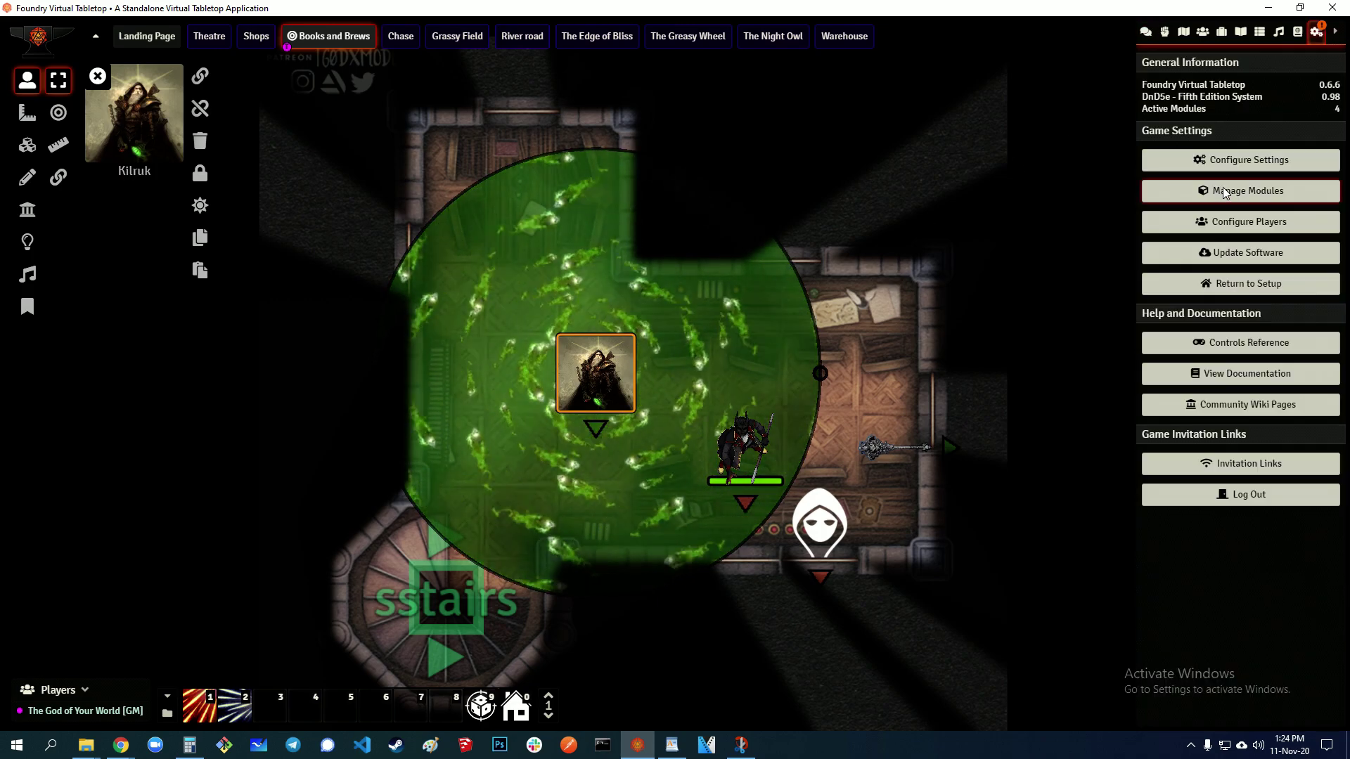
pyautogui.click(1249, 190)
pyautogui.moveTo(598, 129); pyautogui.dragTo(841, 123)
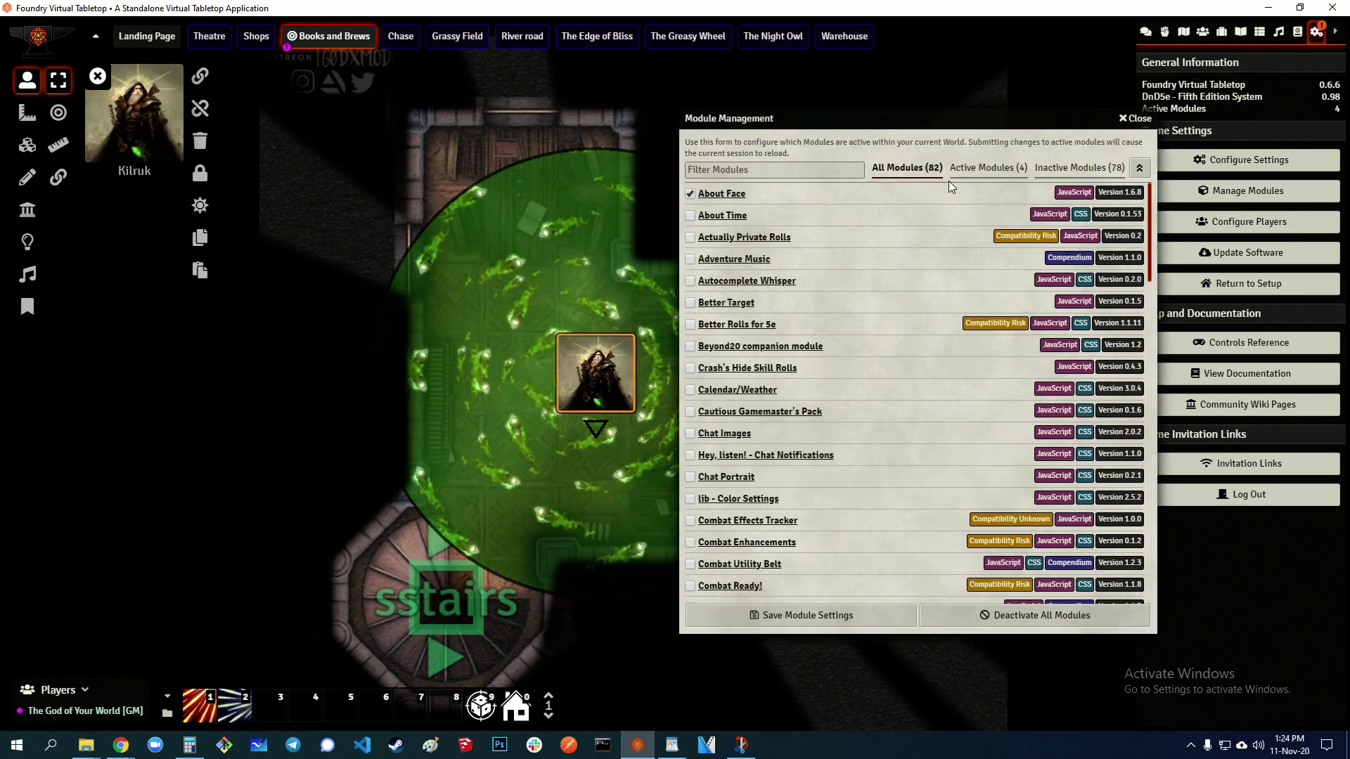
pyautogui.click(986, 169)
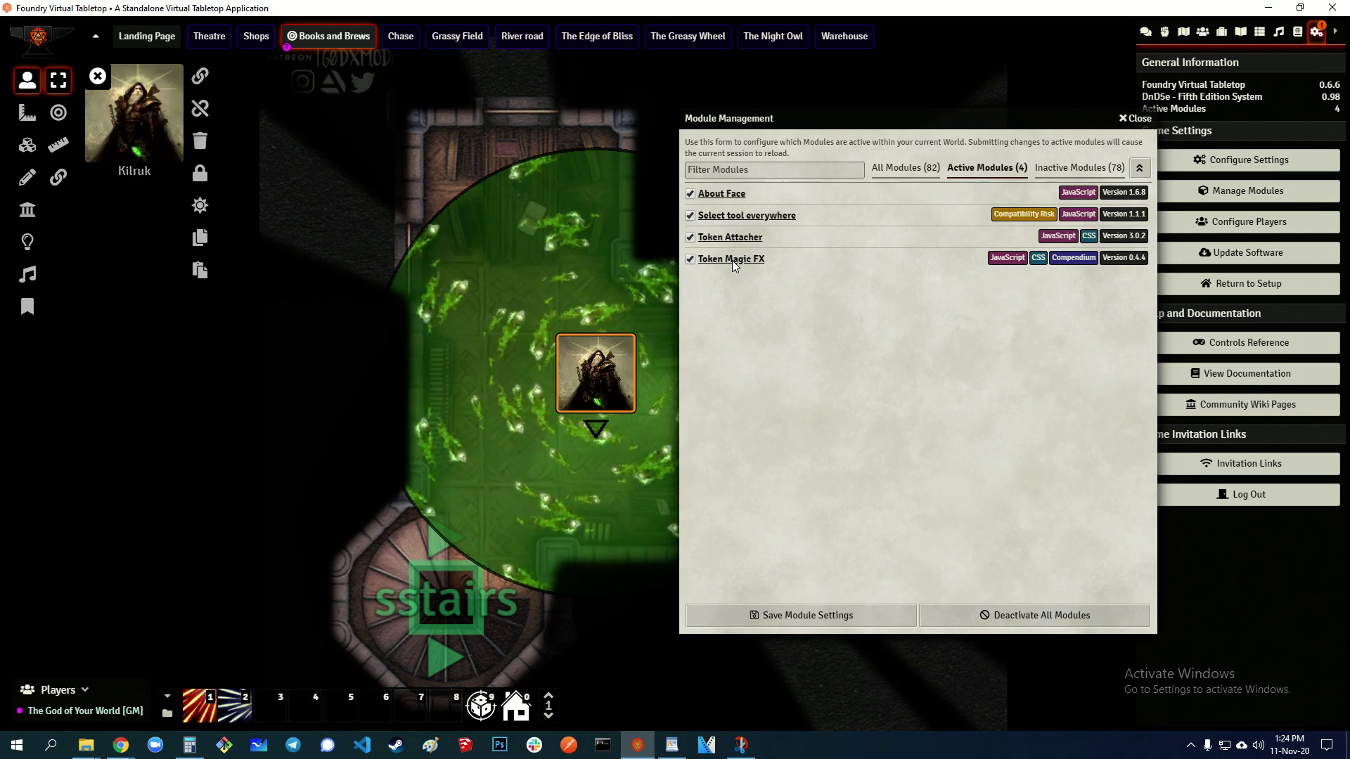
pyautogui.moveTo(807, 125); pyautogui.dragTo(983, 124)
pyautogui.click(748, 450)
# Step: Walk the armoured token around the room to beside the hooded figure
pyautogui.press('Up')
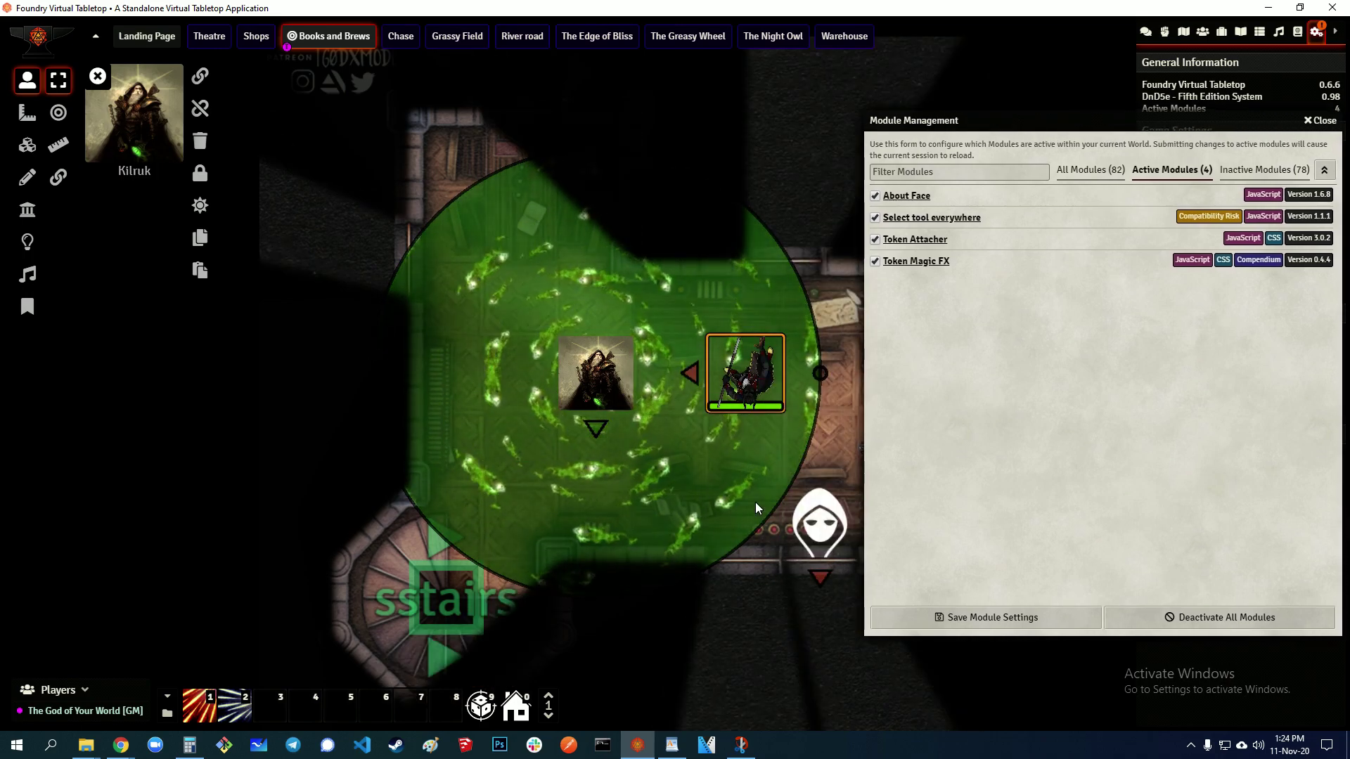
pyautogui.press('Left')
pyautogui.press('Right')
pyautogui.press('Down')
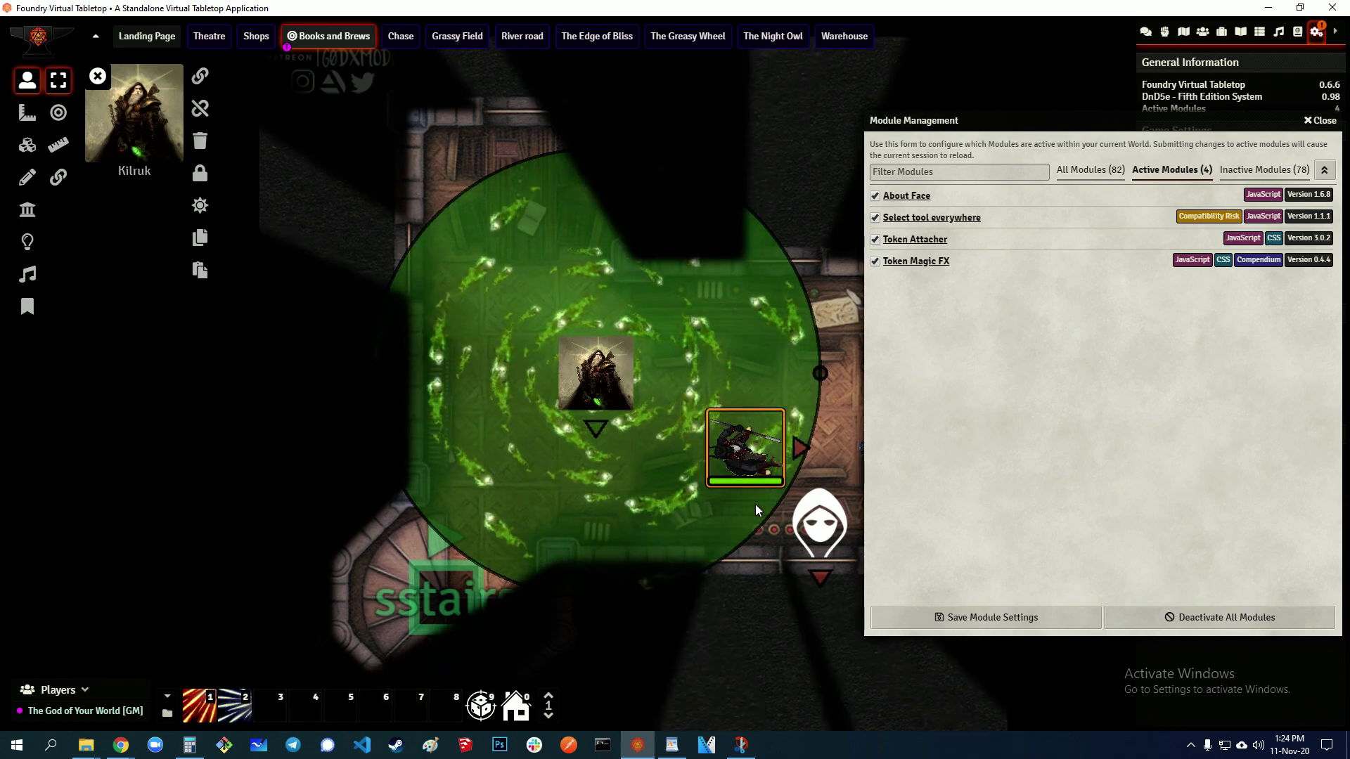
pyautogui.press('Up')
pyautogui.press('Down')
pyautogui.press('Right')
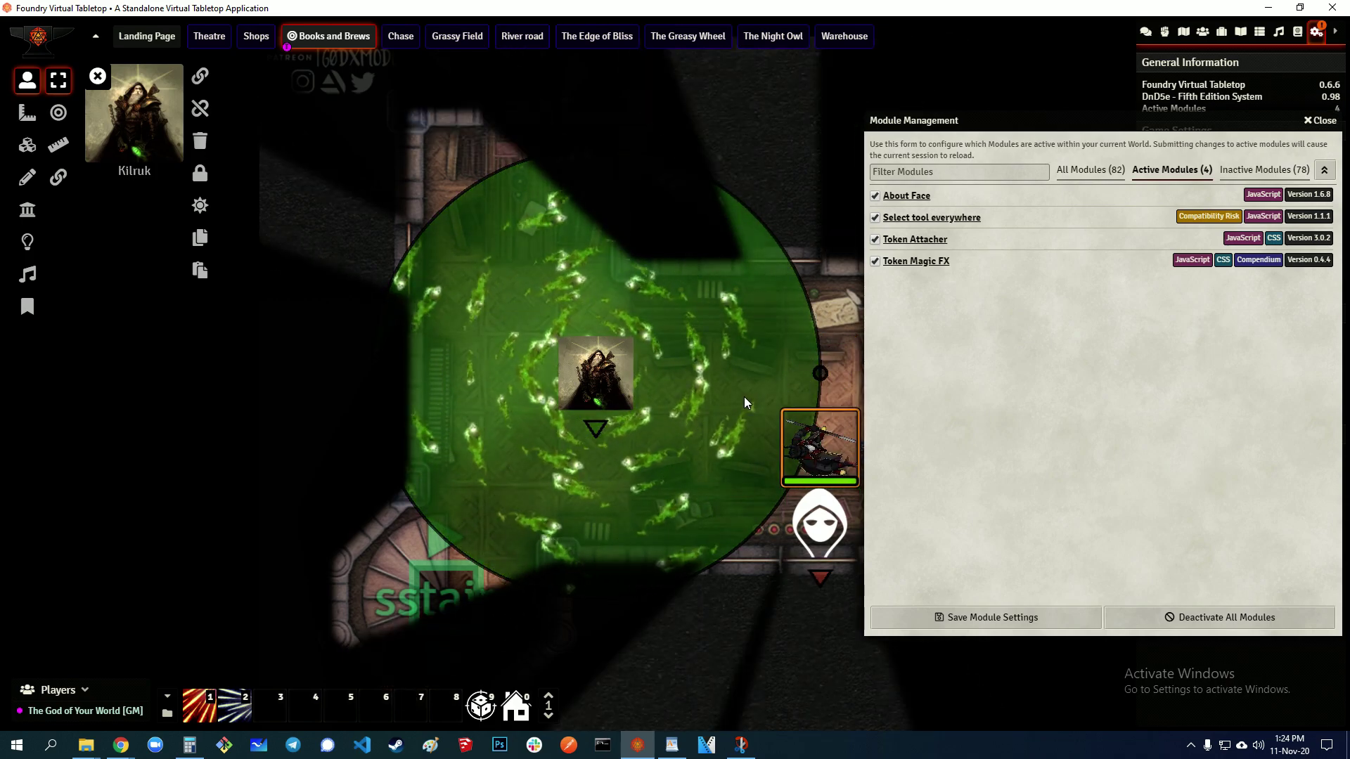
# Step: Switch to Kilruk's token and walk it around so the green swirl aura follows, ending facing down
pyautogui.press('Tab')
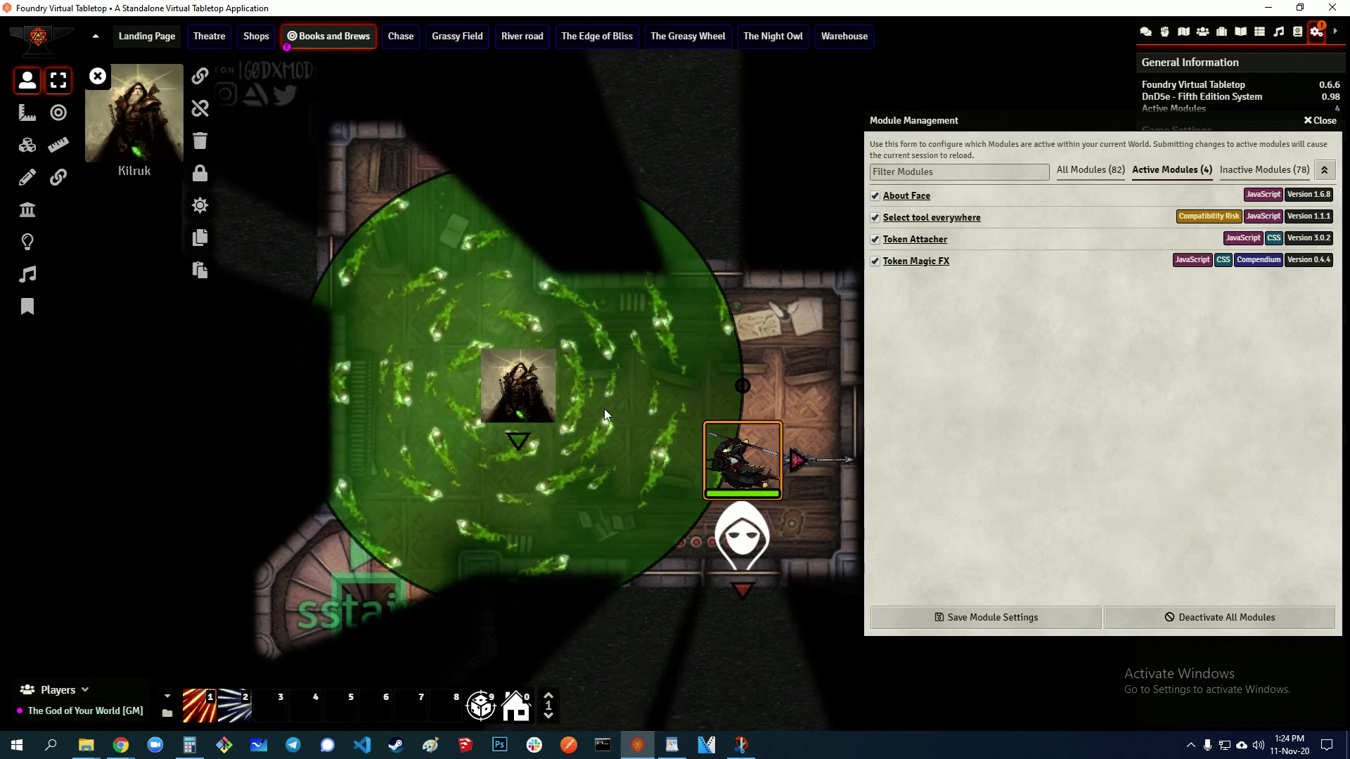
pyautogui.hotkey('shift', 'Left')
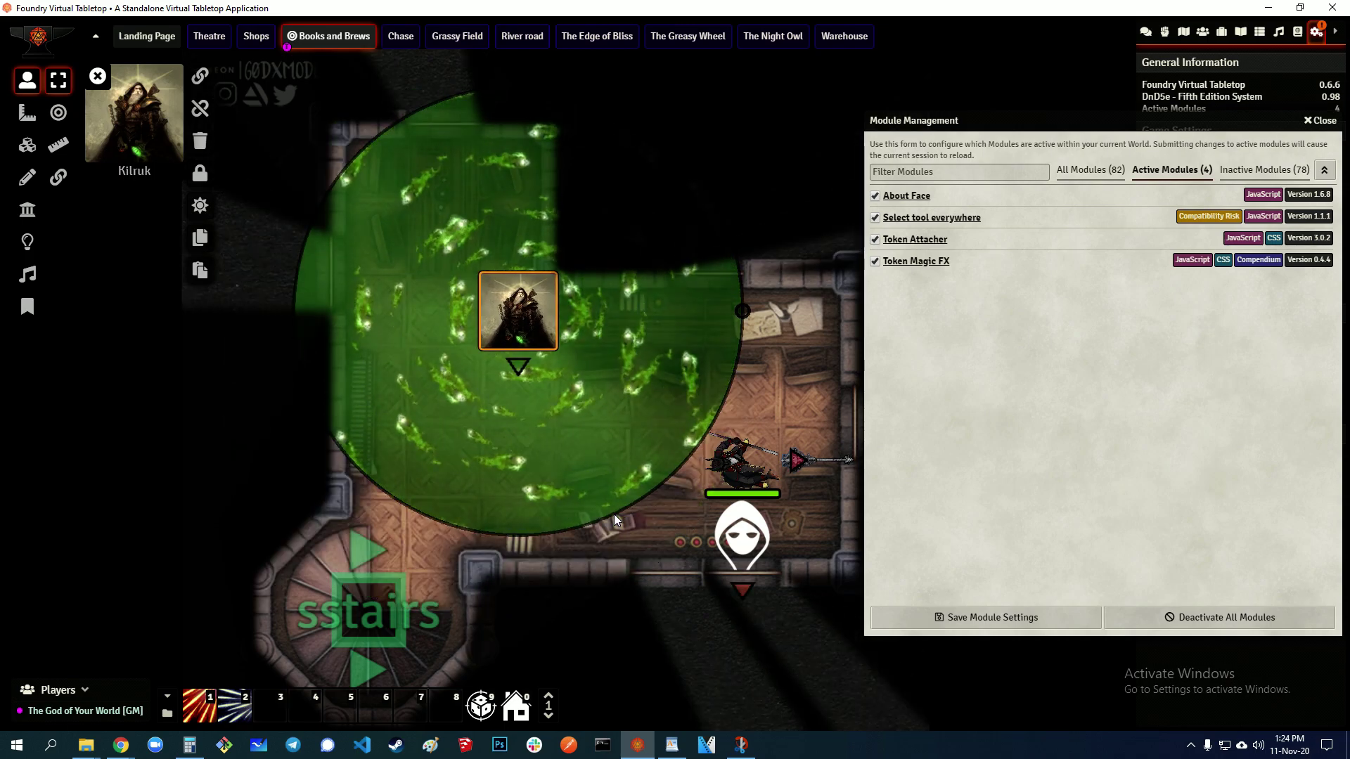
pyautogui.press('Up')
pyautogui.press('Left')
pyautogui.press('Right')
pyautogui.press('Down')
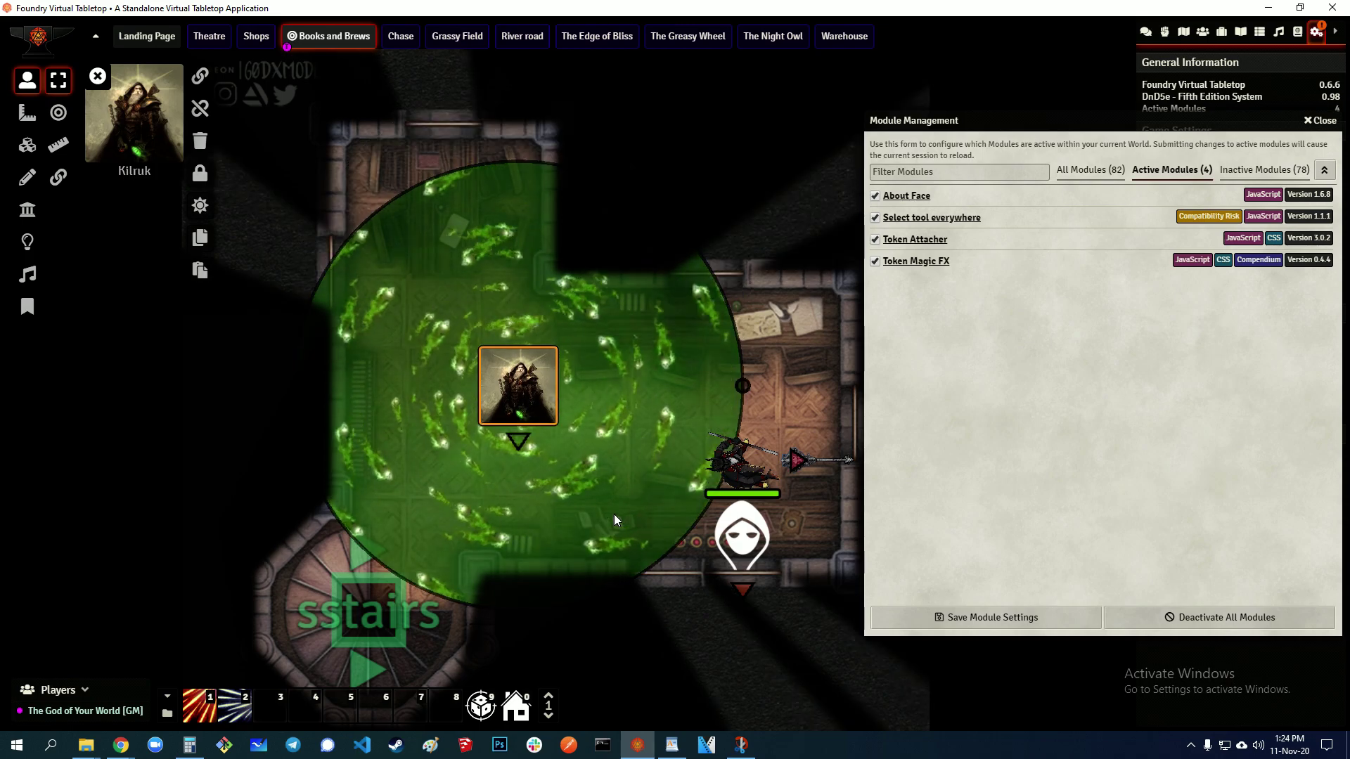
pyautogui.press('Left')
pyautogui.press('Up')
pyautogui.press('Right')
pyautogui.press('Down')
pyautogui.press('Left')
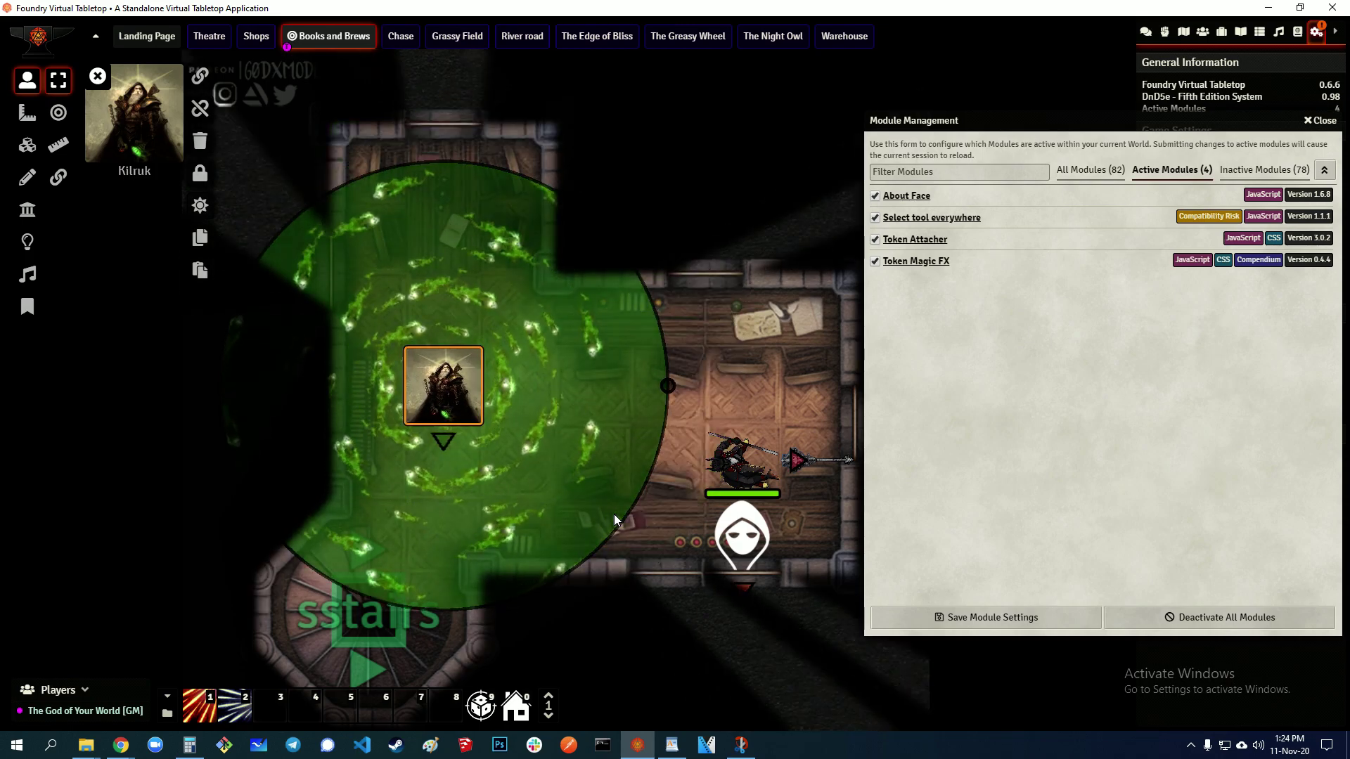
pyautogui.press('Right')
pyautogui.press('Down')
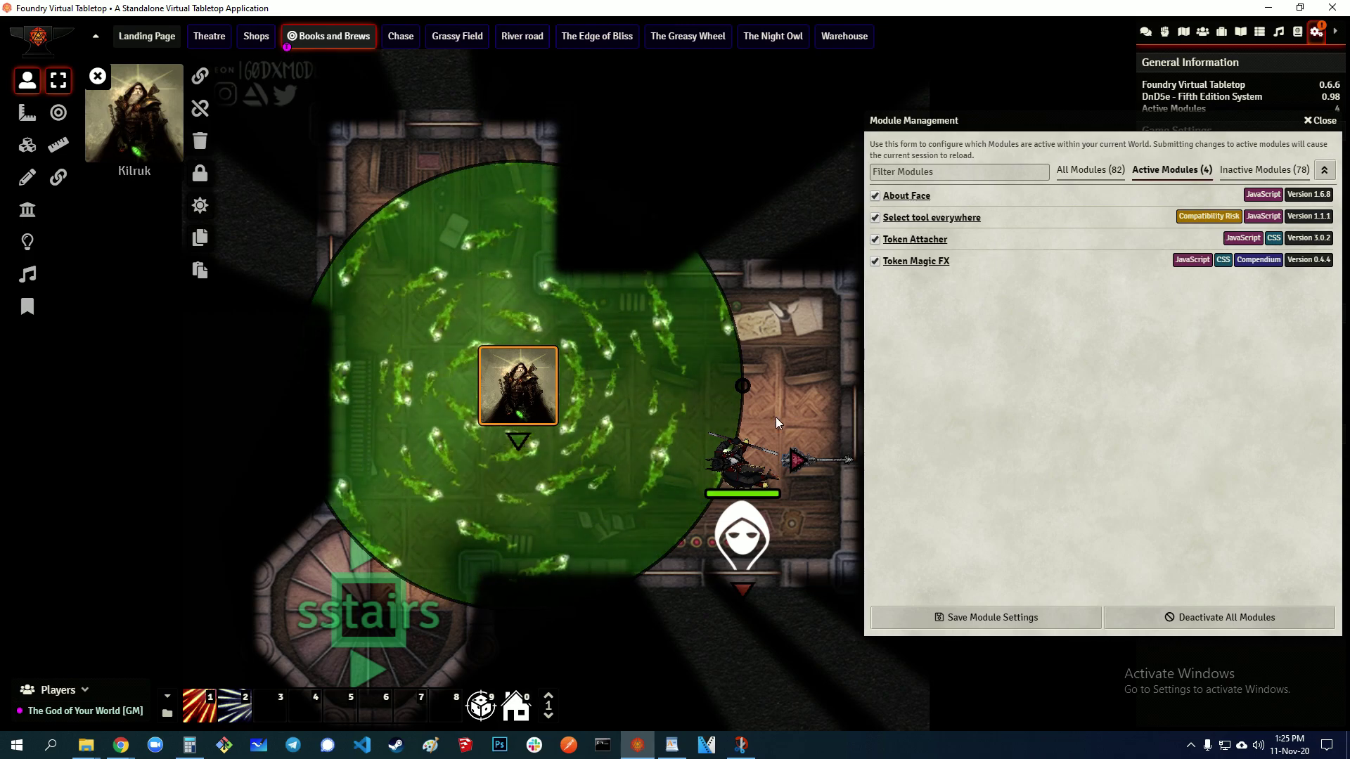
# Step: Move the armoured token by the door up one square and right one square
pyautogui.click(756, 450)
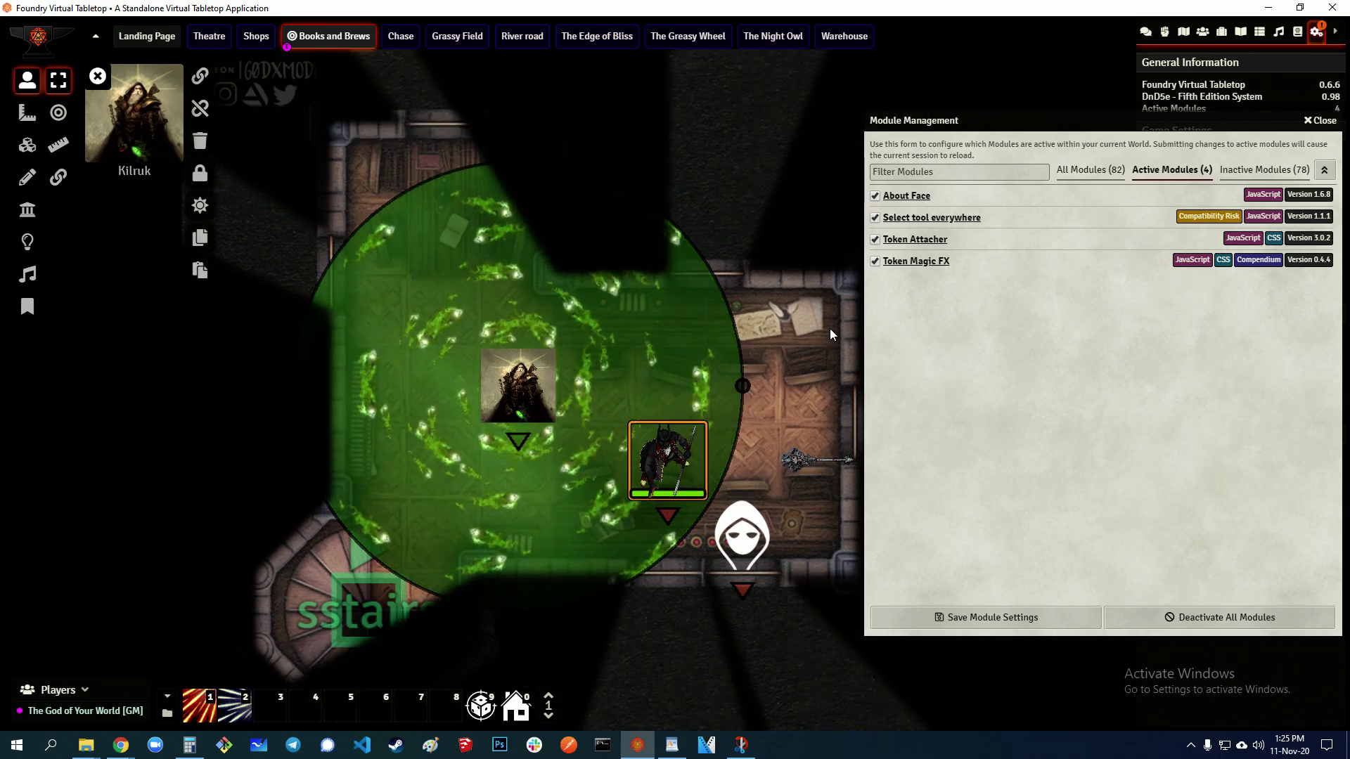
pyautogui.press('Up')
pyautogui.press('Right')
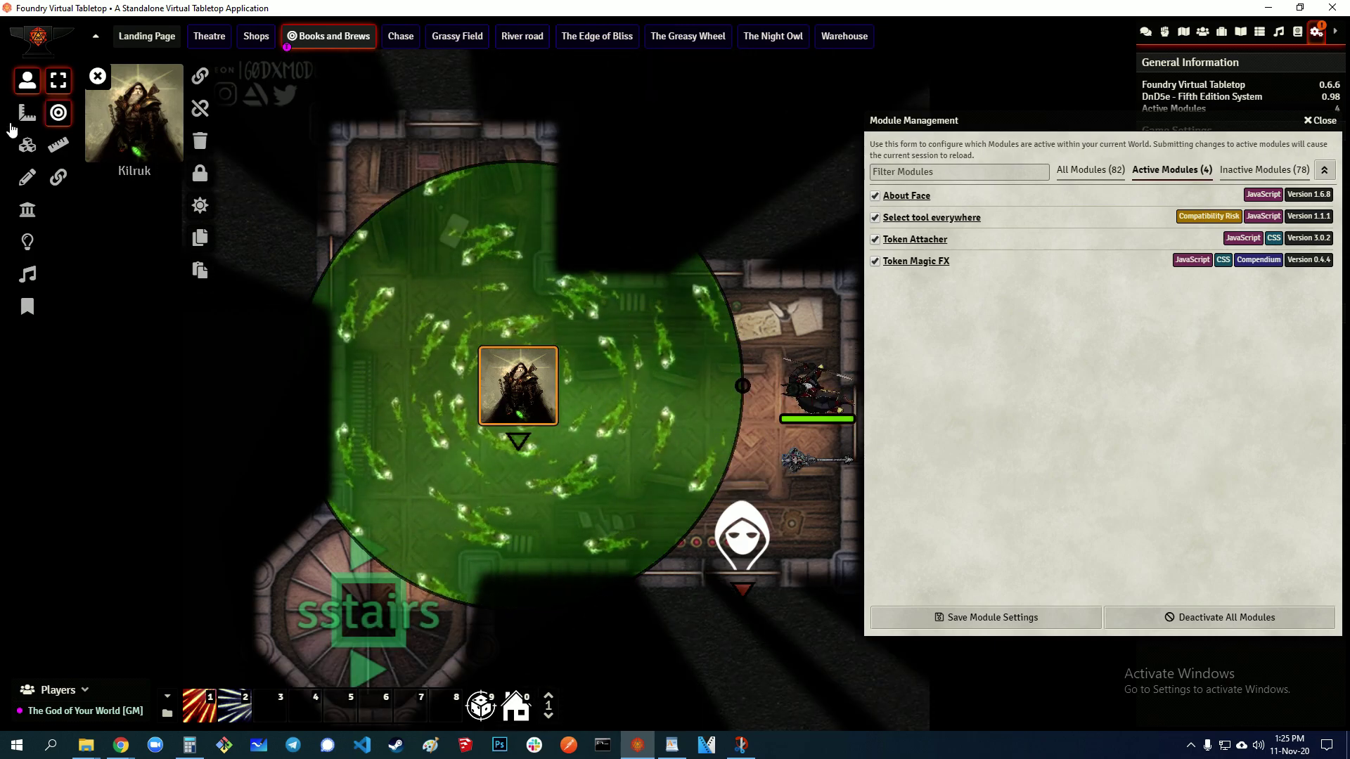
# Step: Delete the existing circle template and open Kilruk's character sheet off to the side
pyautogui.click(27, 112)
pyautogui.press('Delete')
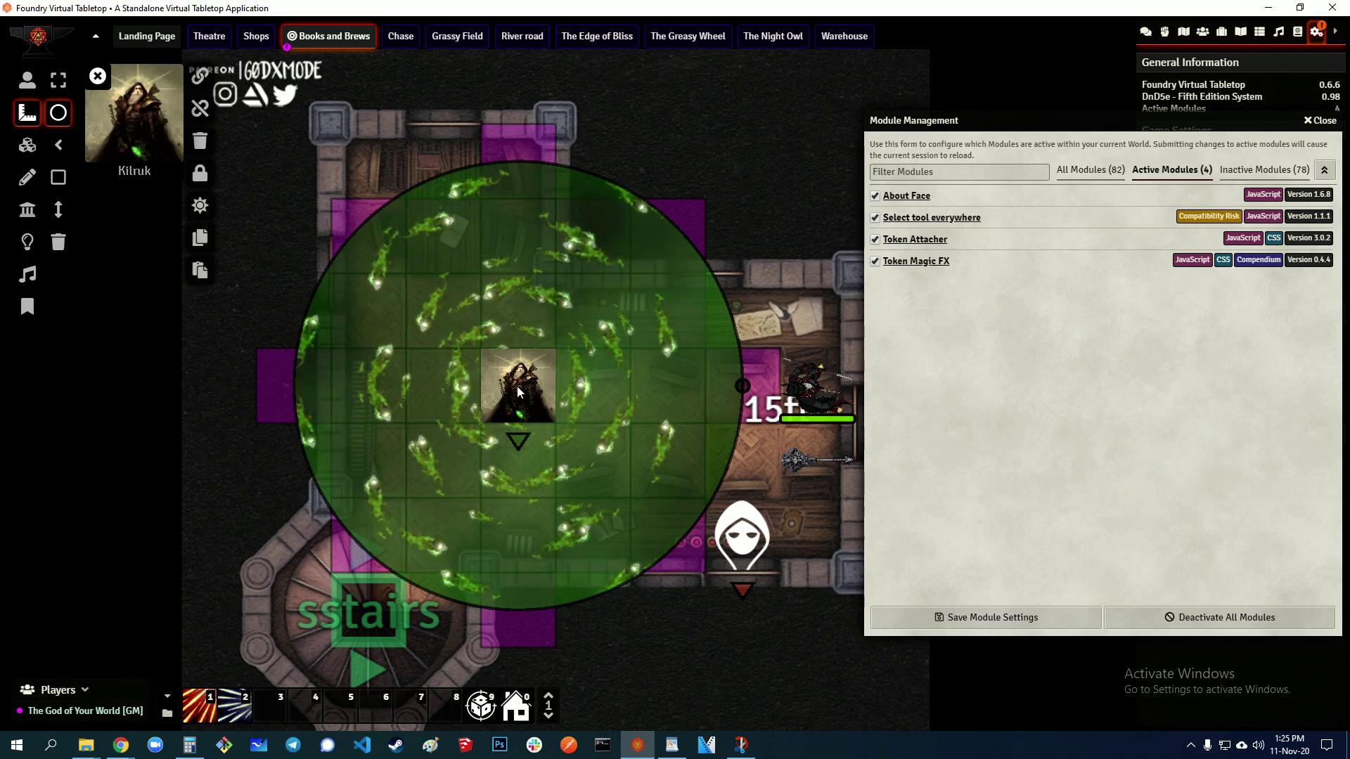
pyautogui.doubleClick(547, 372)
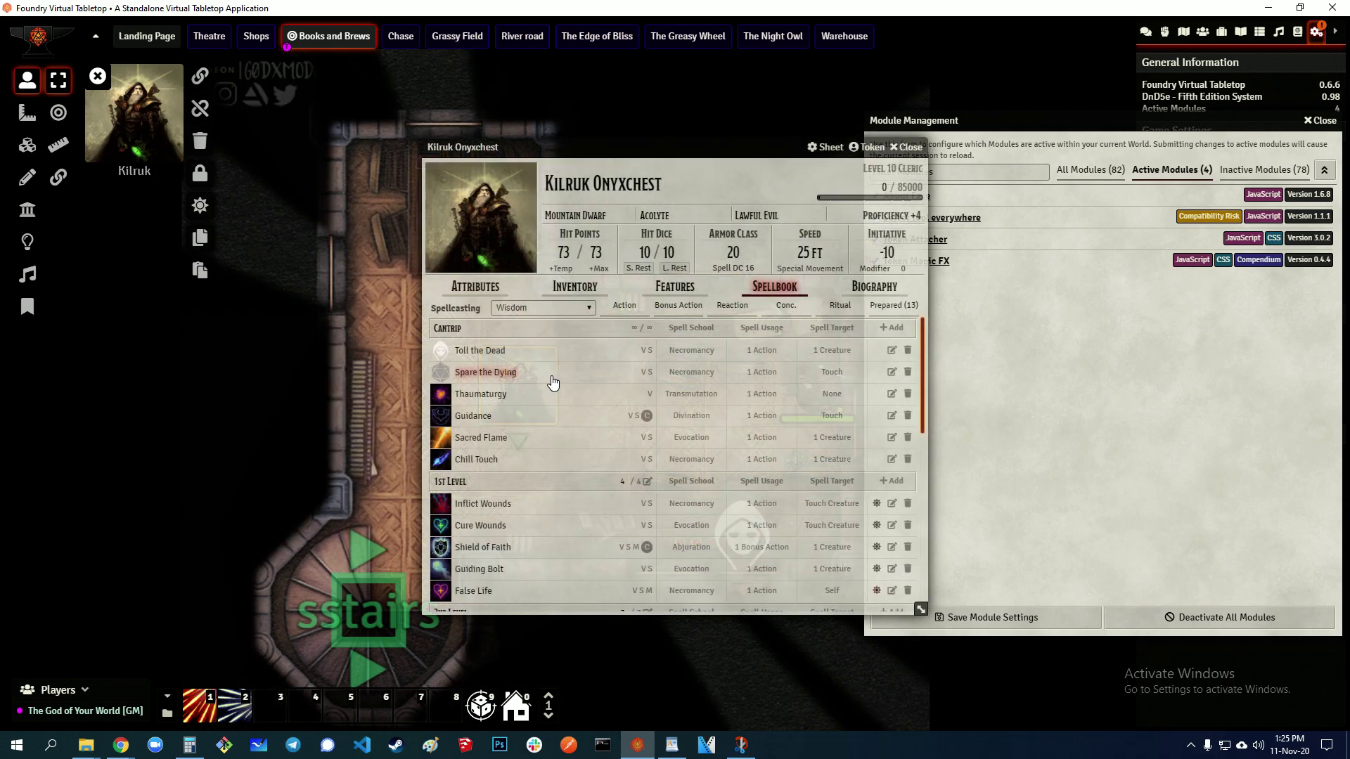
pyautogui.moveTo(636, 141); pyautogui.dragTo(1046, 164)
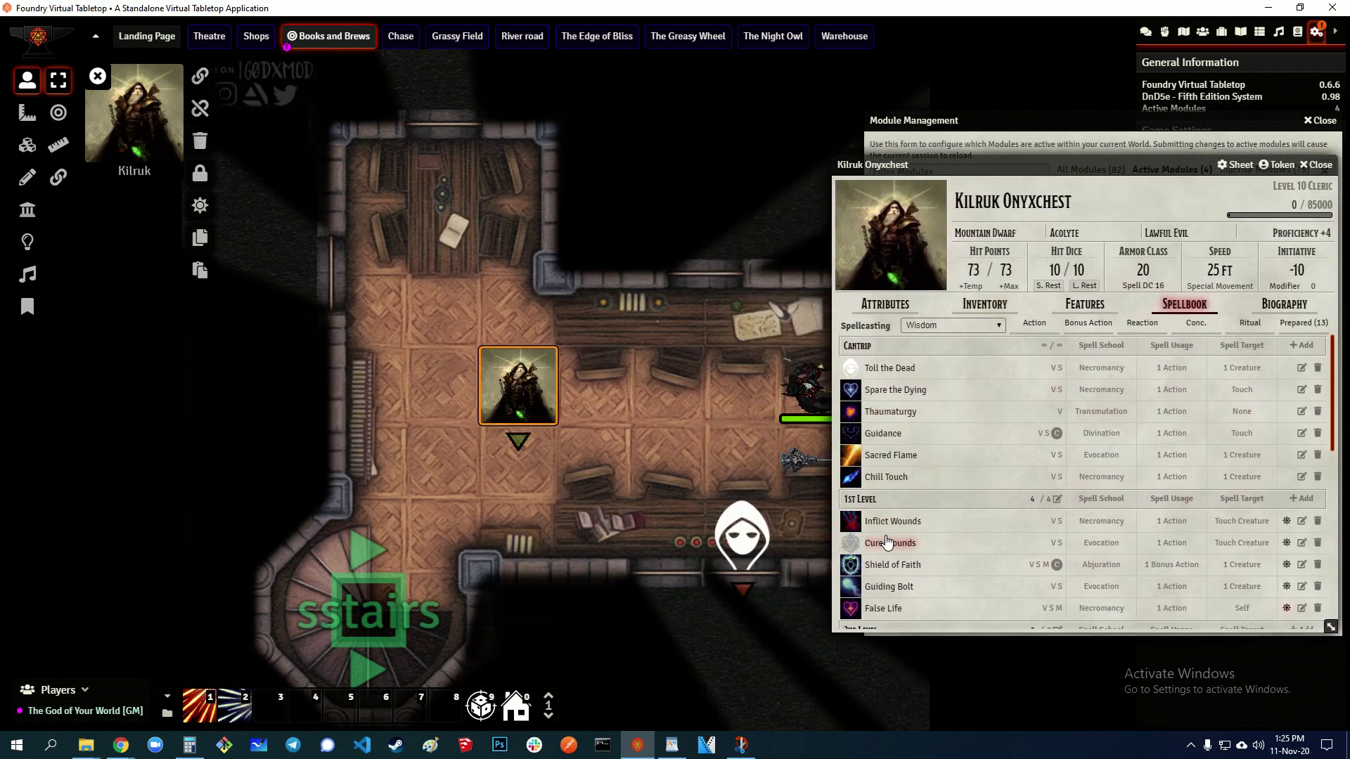
# Step: Cast Spirit Guardians from the spellbook, placing the 15ft swirl template centred on Kilruk
pyautogui.scroll(-6, 875, 545)
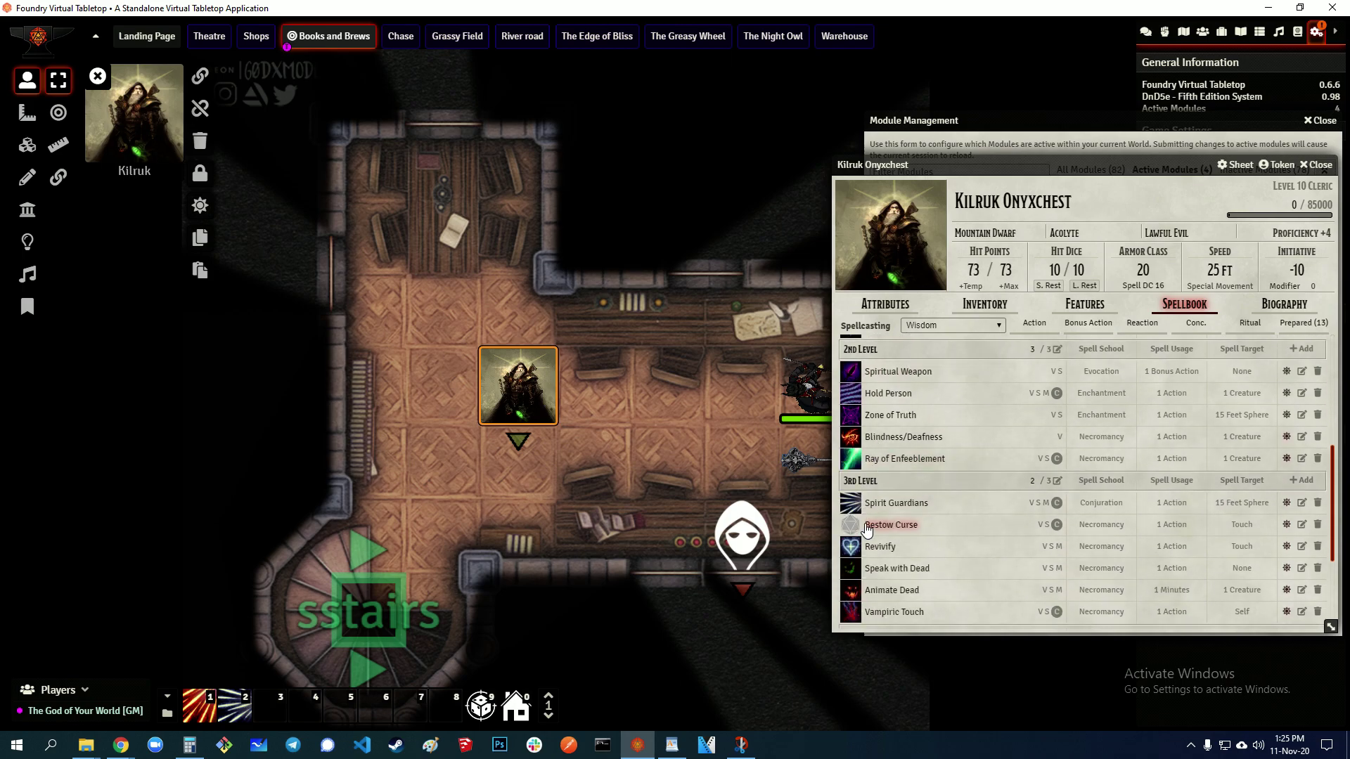
pyautogui.click(850, 504)
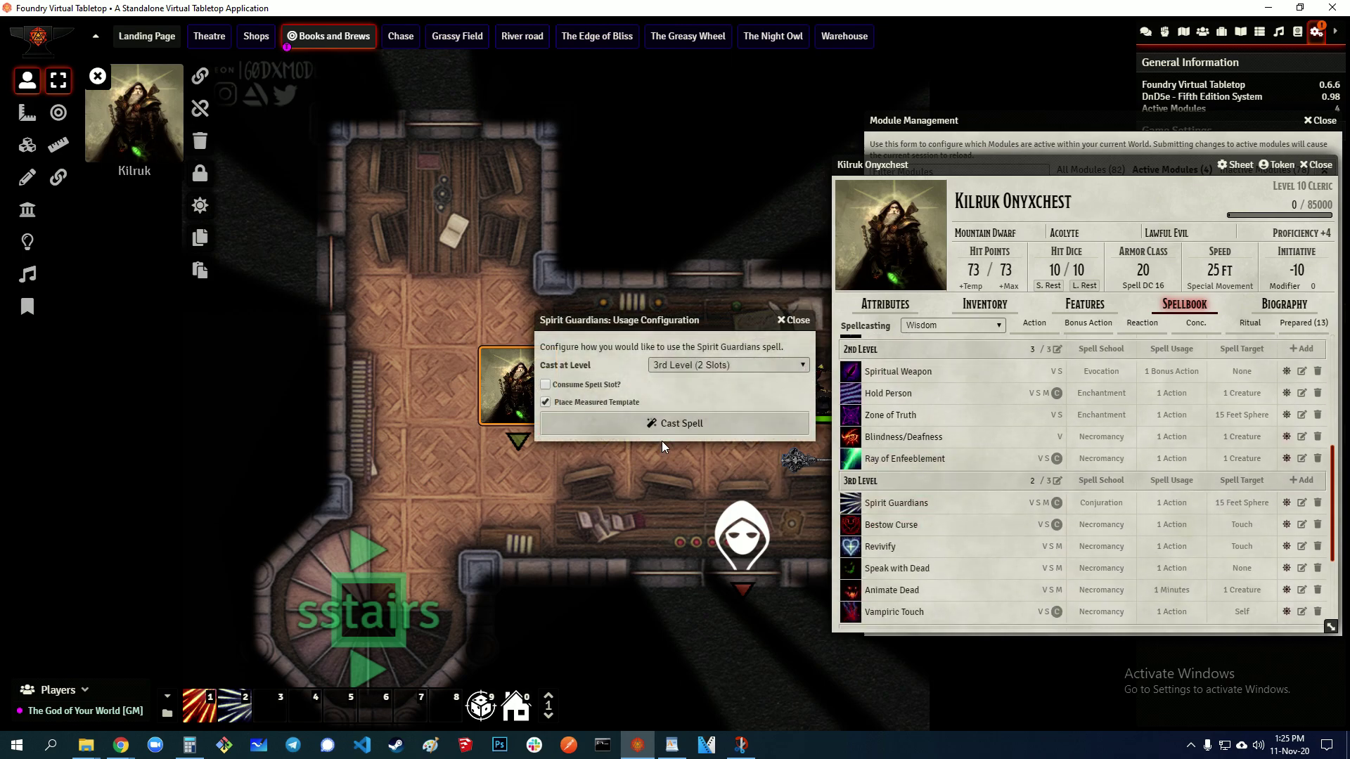
pyautogui.click(661, 429)
pyautogui.click(523, 396)
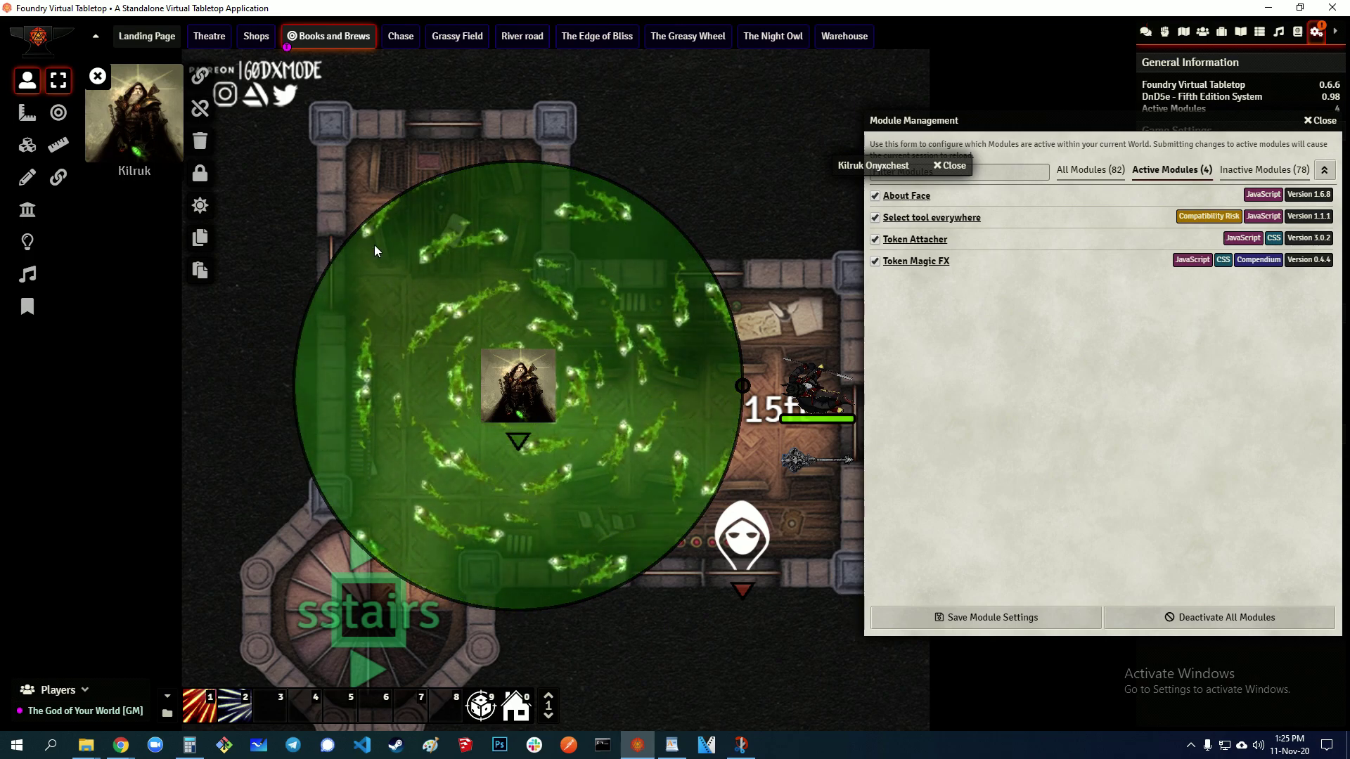
# Step: Box-select the green swirl template and attach it to Kilruk's token
pyautogui.click(97, 79)
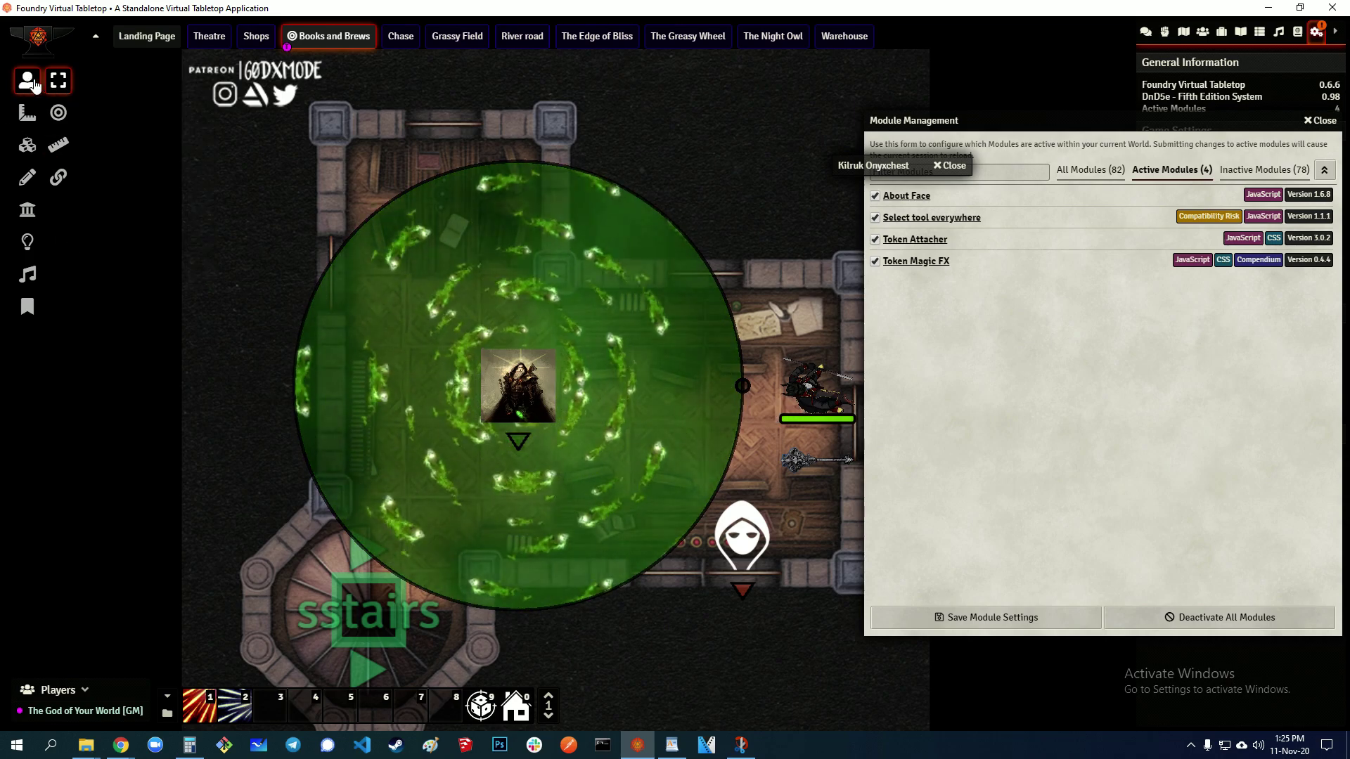
pyautogui.click(521, 388)
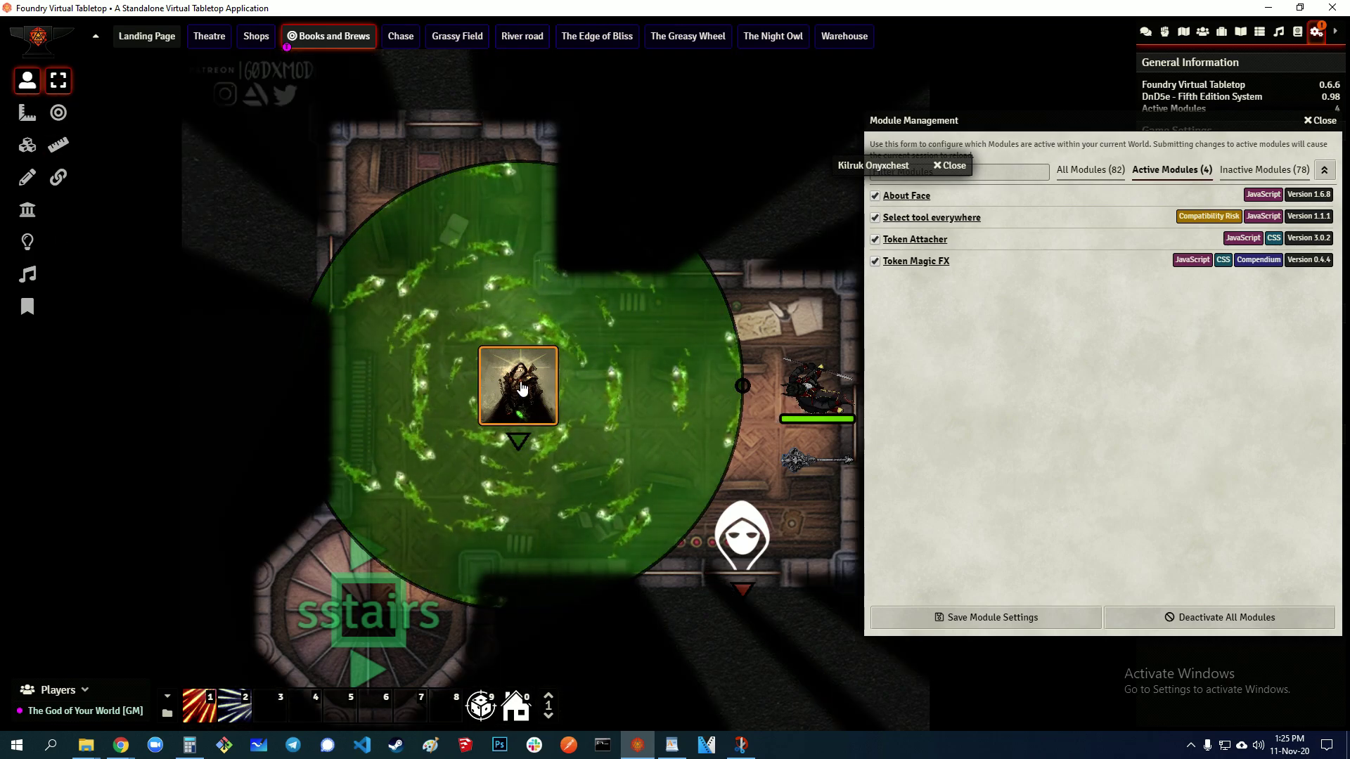
pyautogui.click(59, 183)
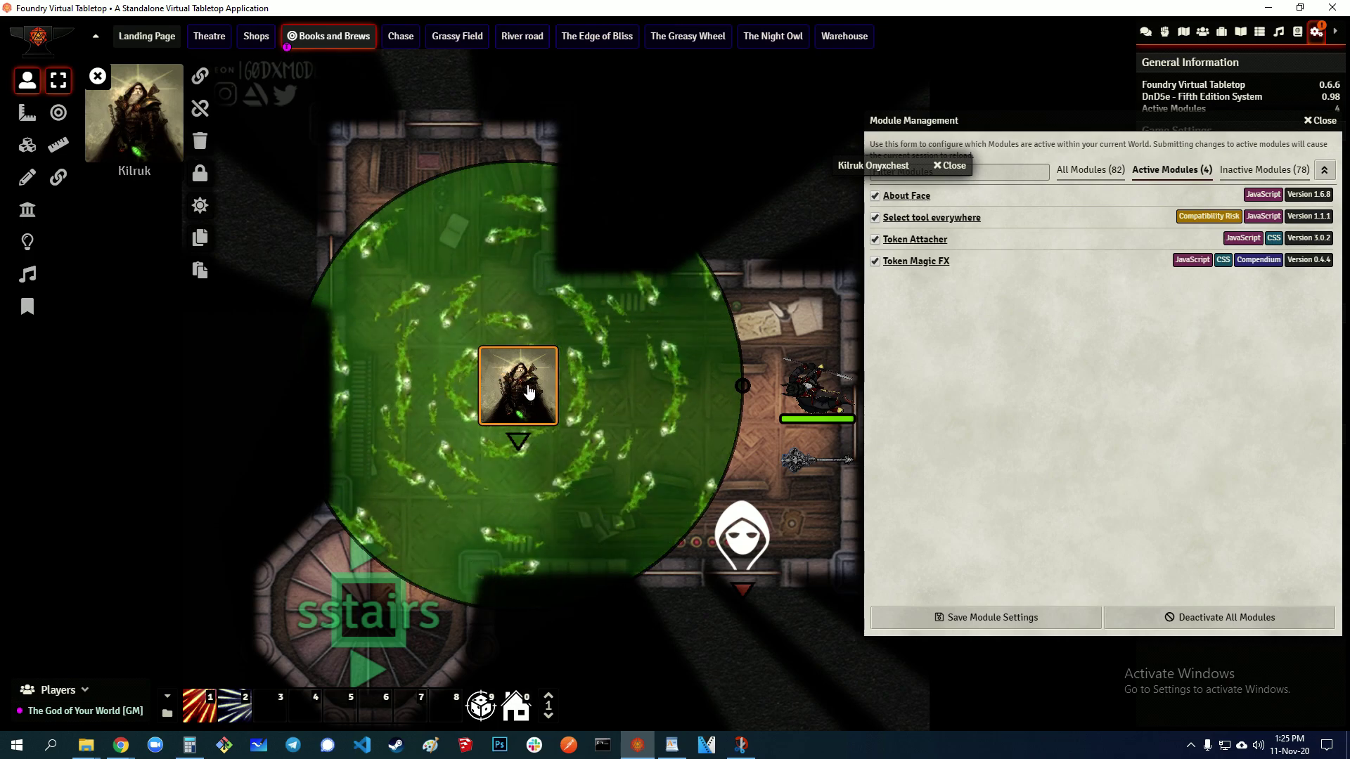
pyautogui.click(27, 114)
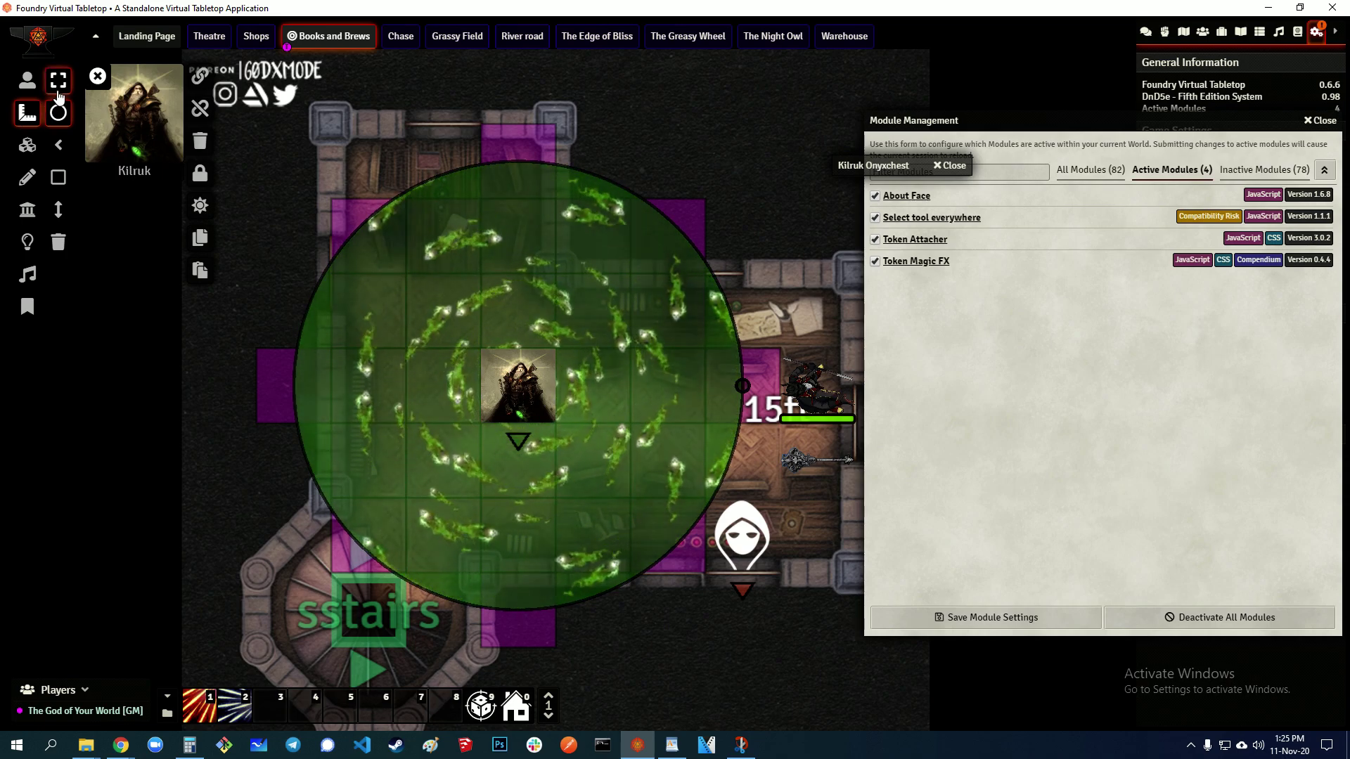
pyautogui.click(59, 83)
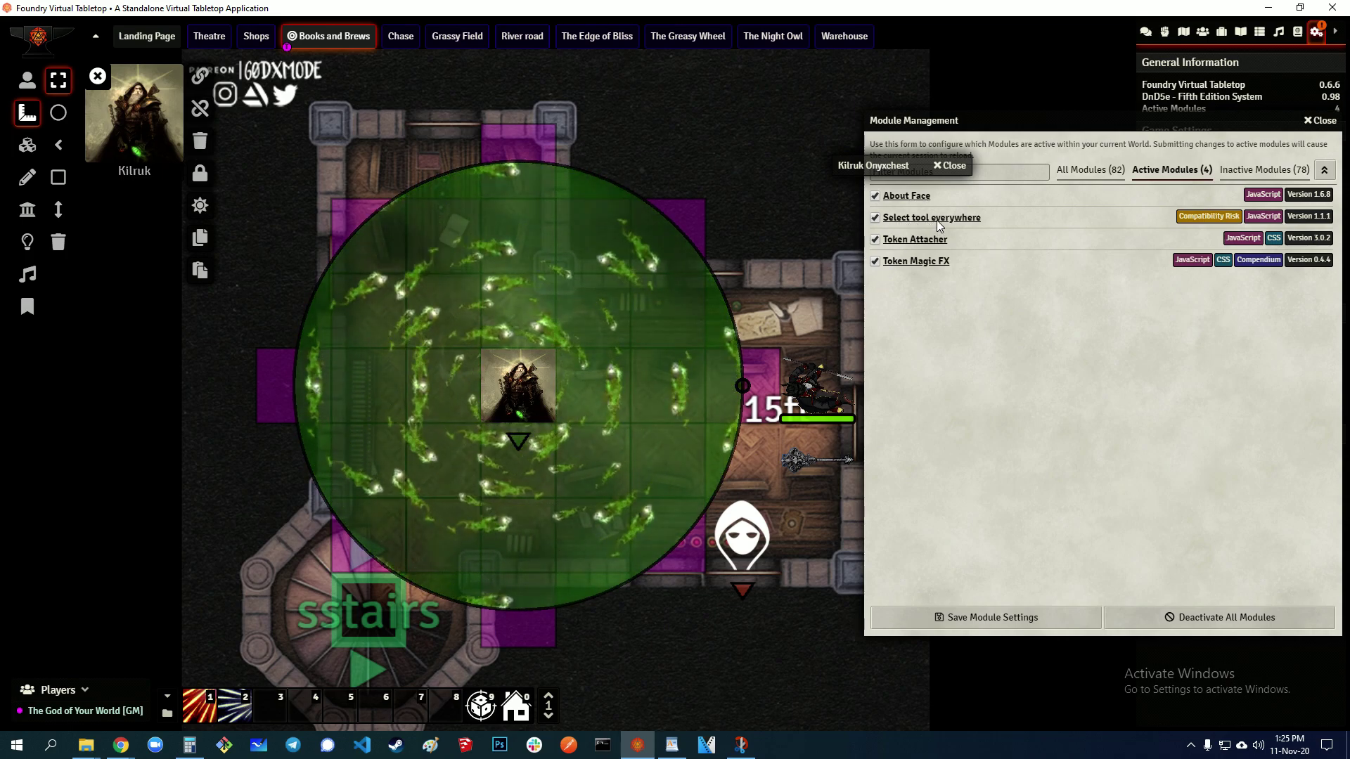
pyautogui.moveTo(420, 298); pyautogui.dragTo(627, 480)
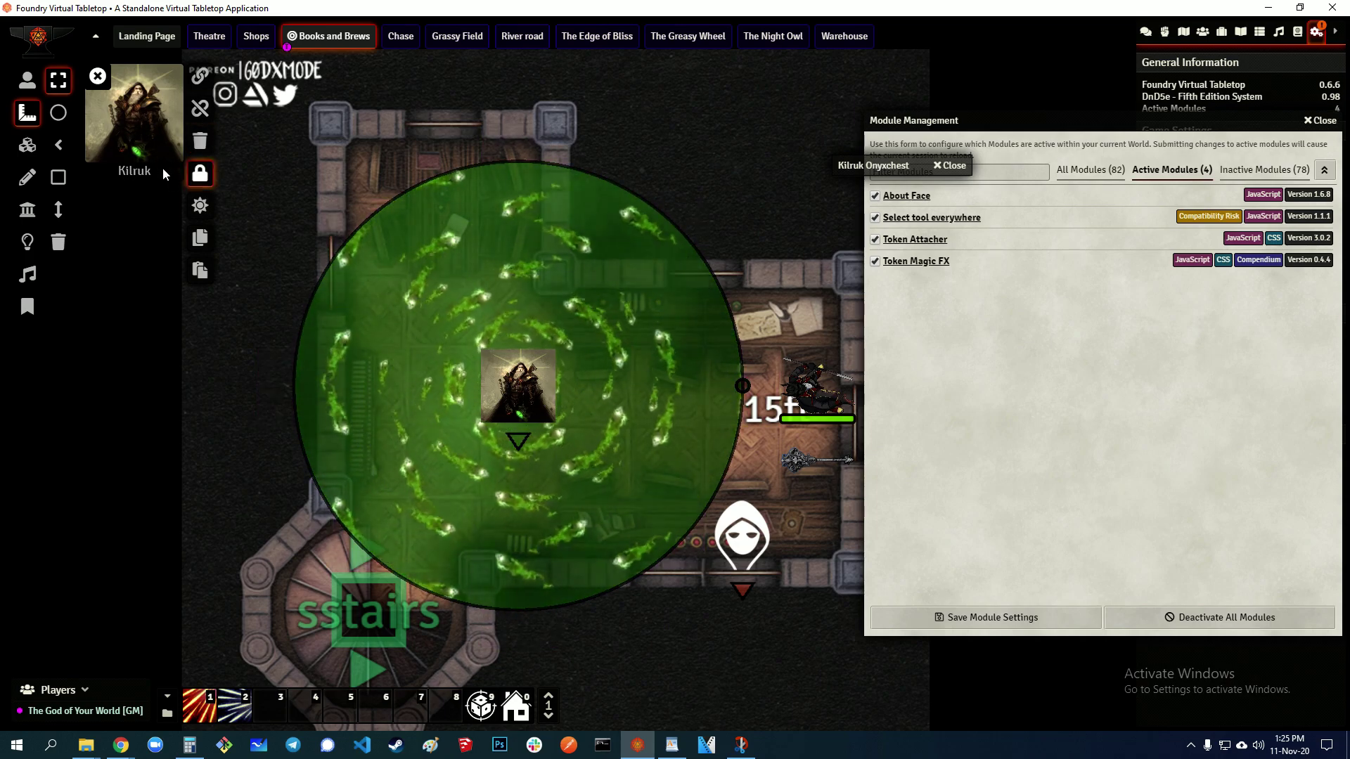
pyautogui.click(200, 75)
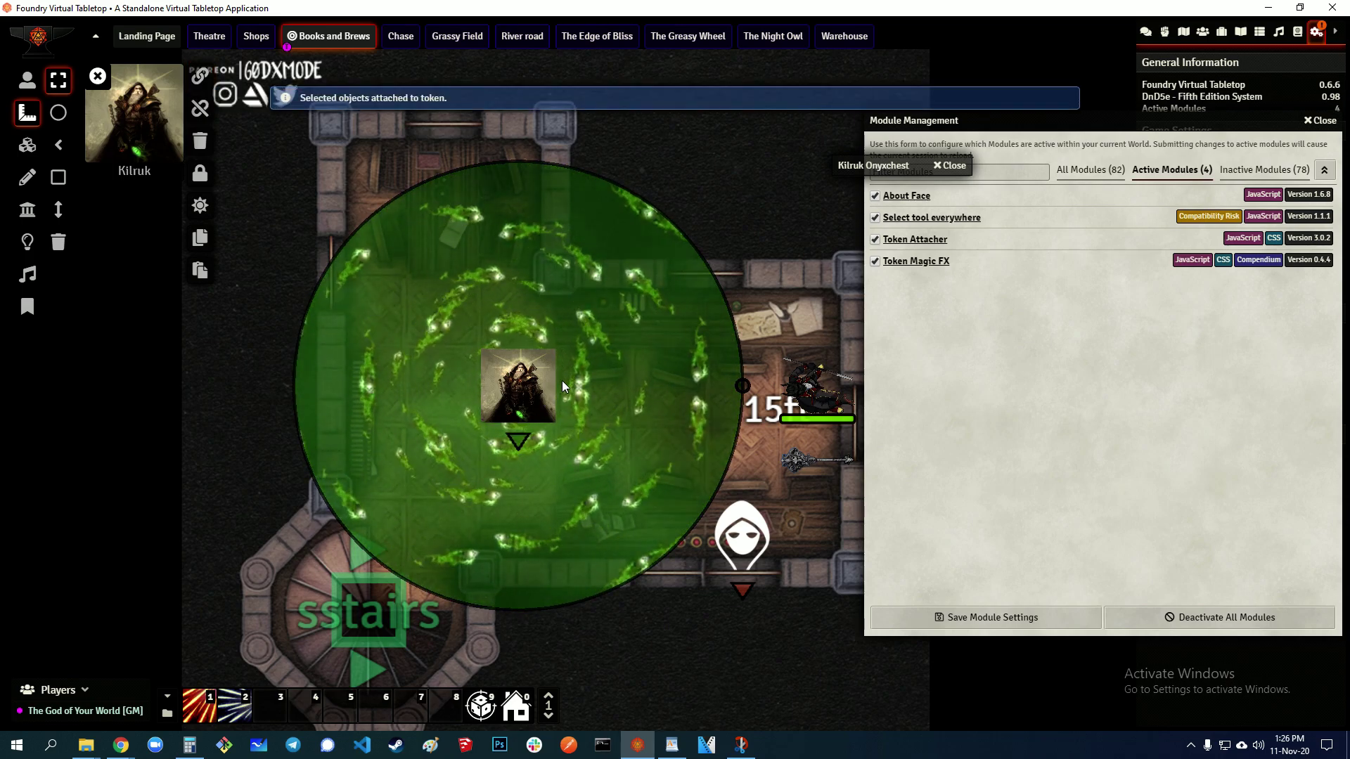
# Step: Step the cleric token around the grid, showing the attached swirl moving with it
pyautogui.click(27, 79)
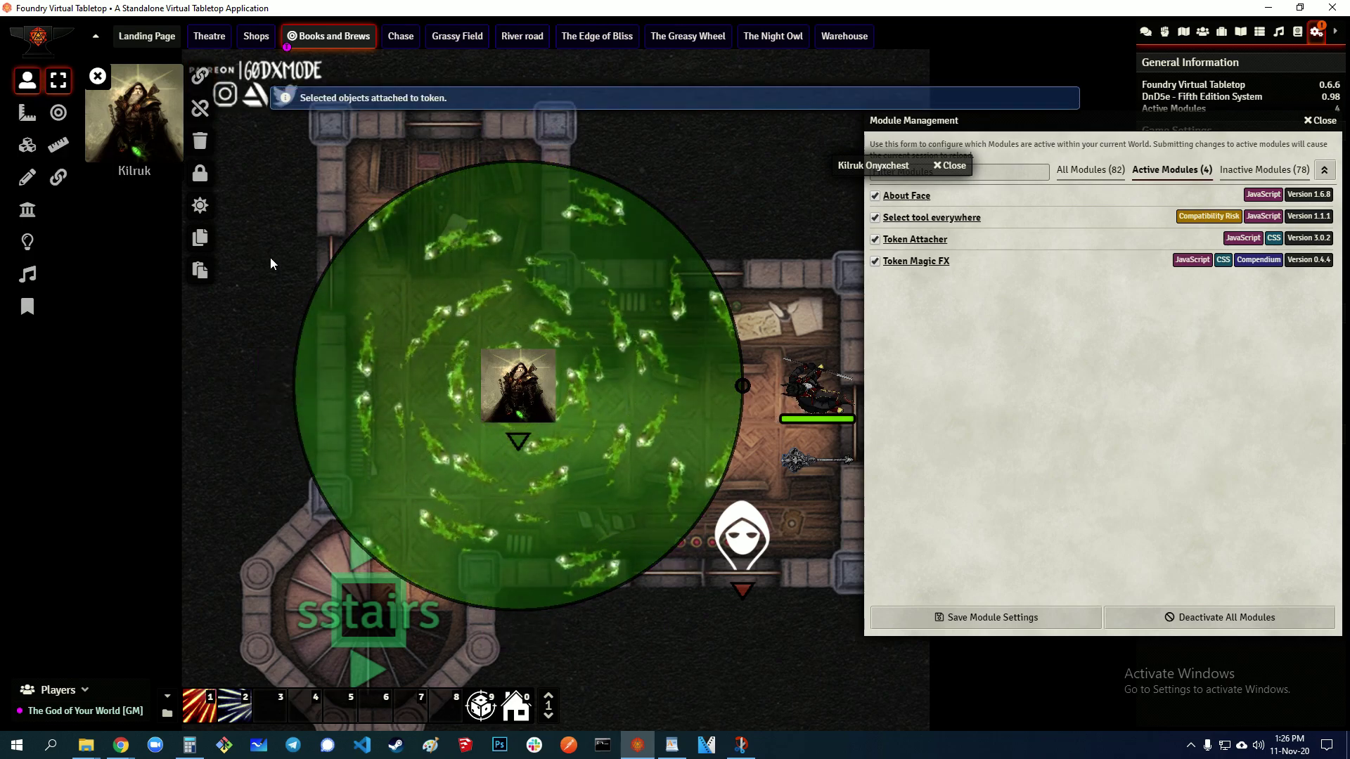
pyautogui.click(518, 385)
pyautogui.press('Left')
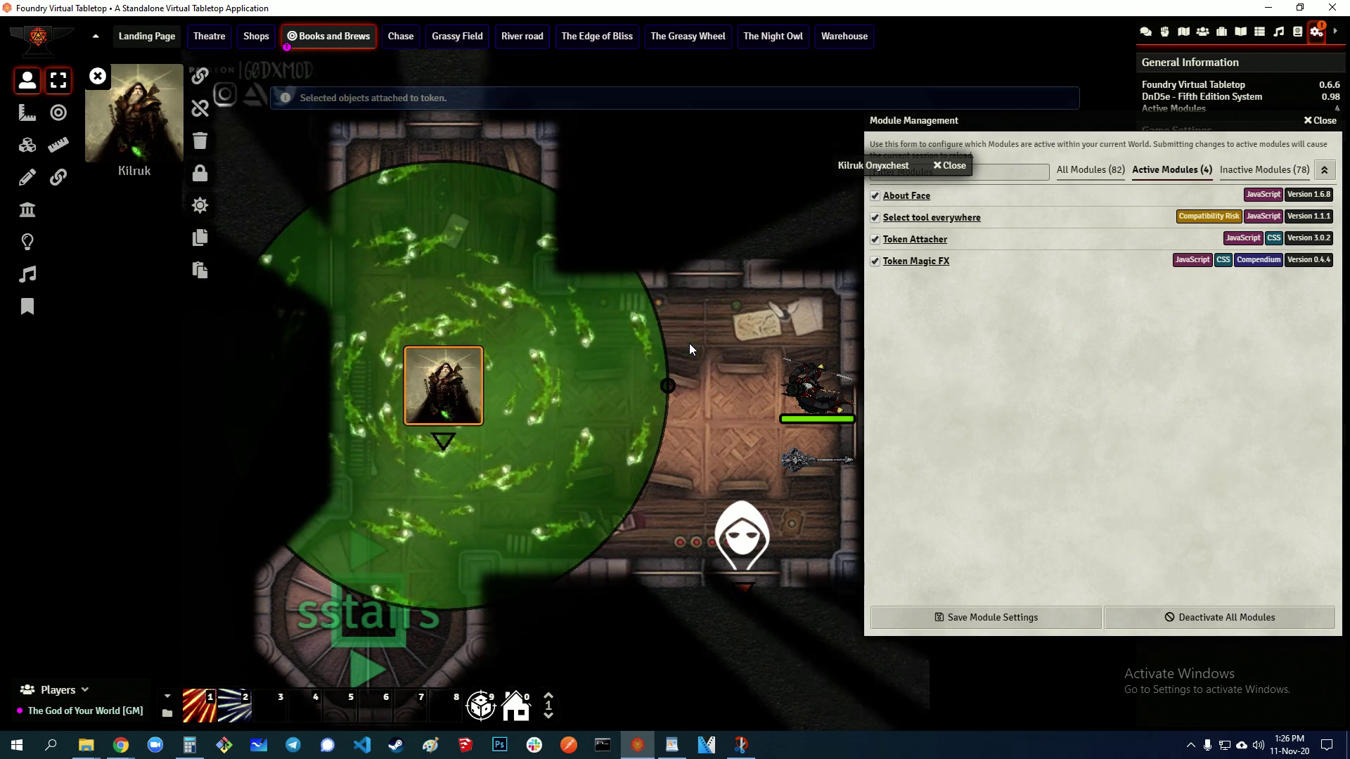
pyautogui.press('Up')
pyautogui.press('Right')
pyautogui.press('Down')
pyautogui.press('Up')
pyautogui.press('Left')
pyautogui.press('Right')
pyautogui.press('Down')
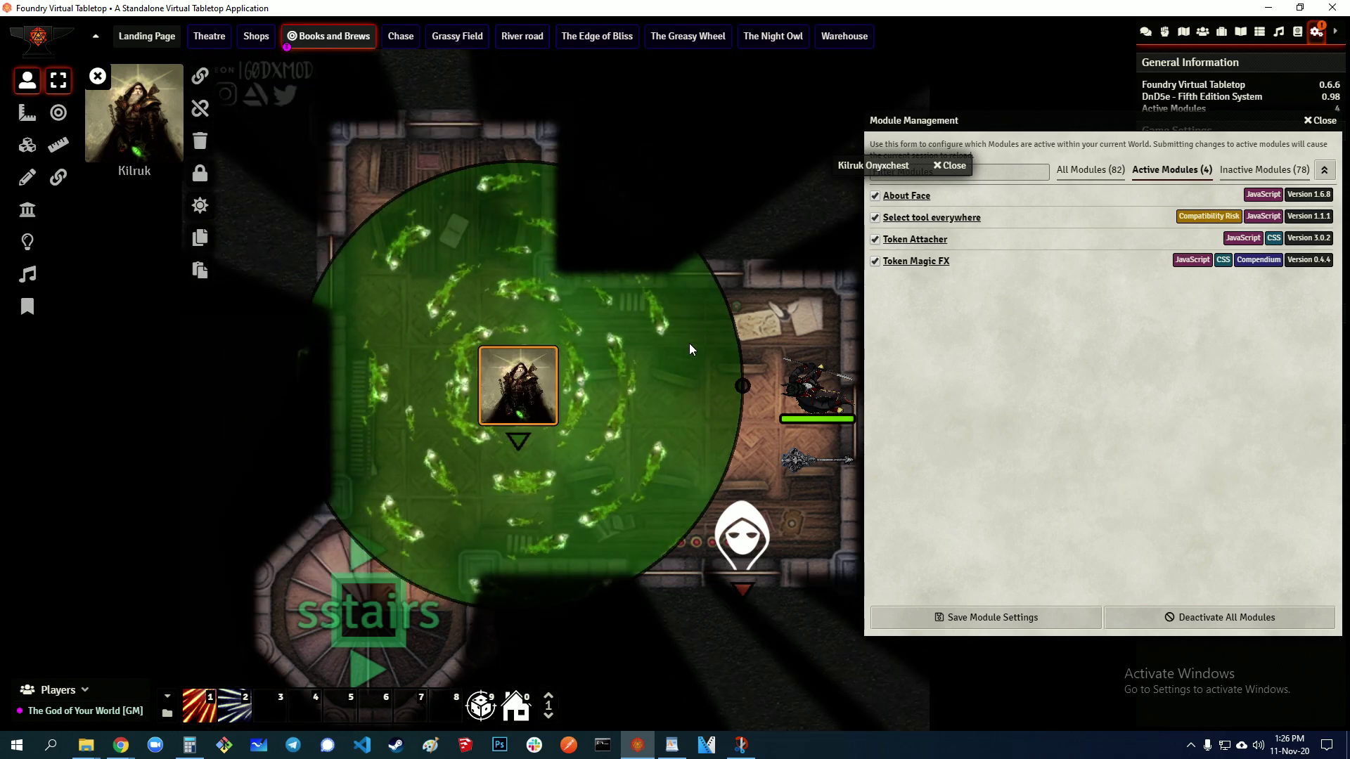
pyautogui.press('Down')
pyautogui.press('Up')
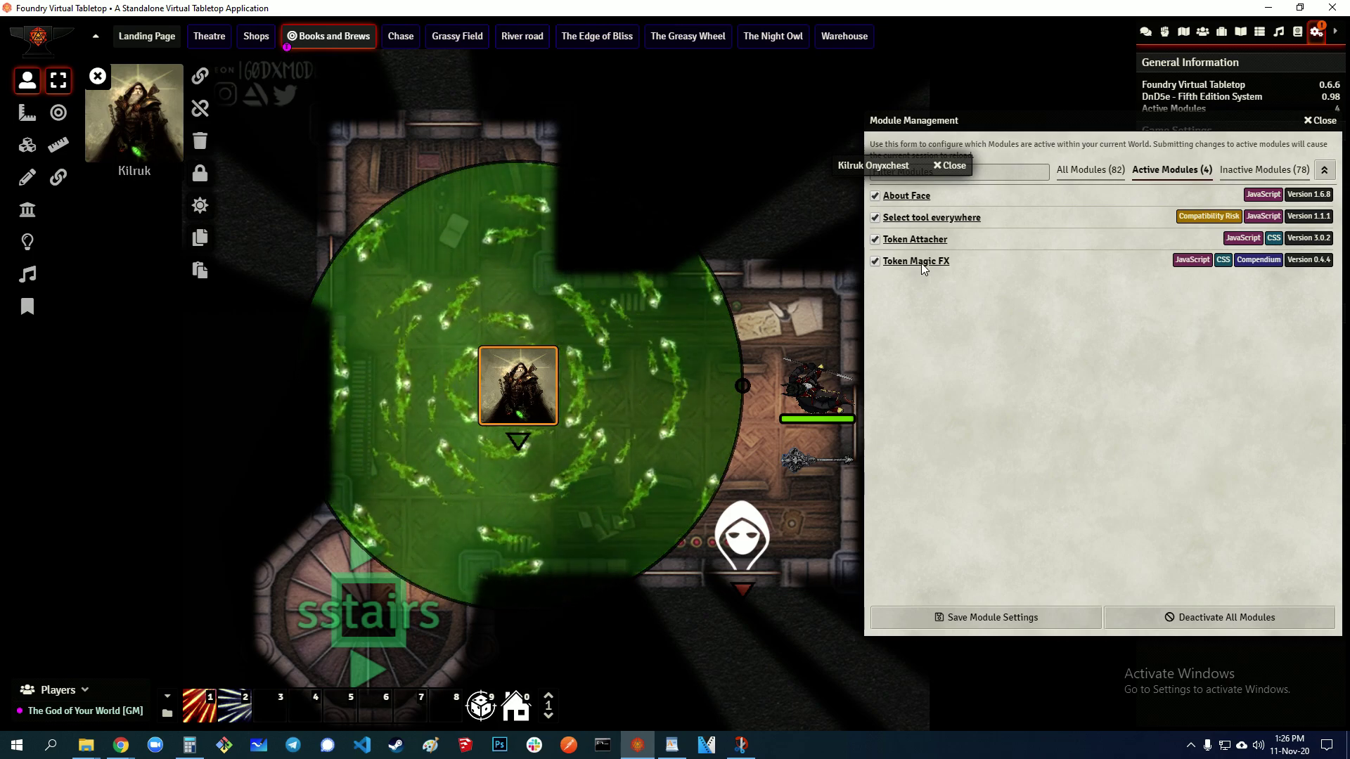
# Step: Close Module Management and the character sheet, then show Token Magic FX's template overrides
pyautogui.press('Escape')
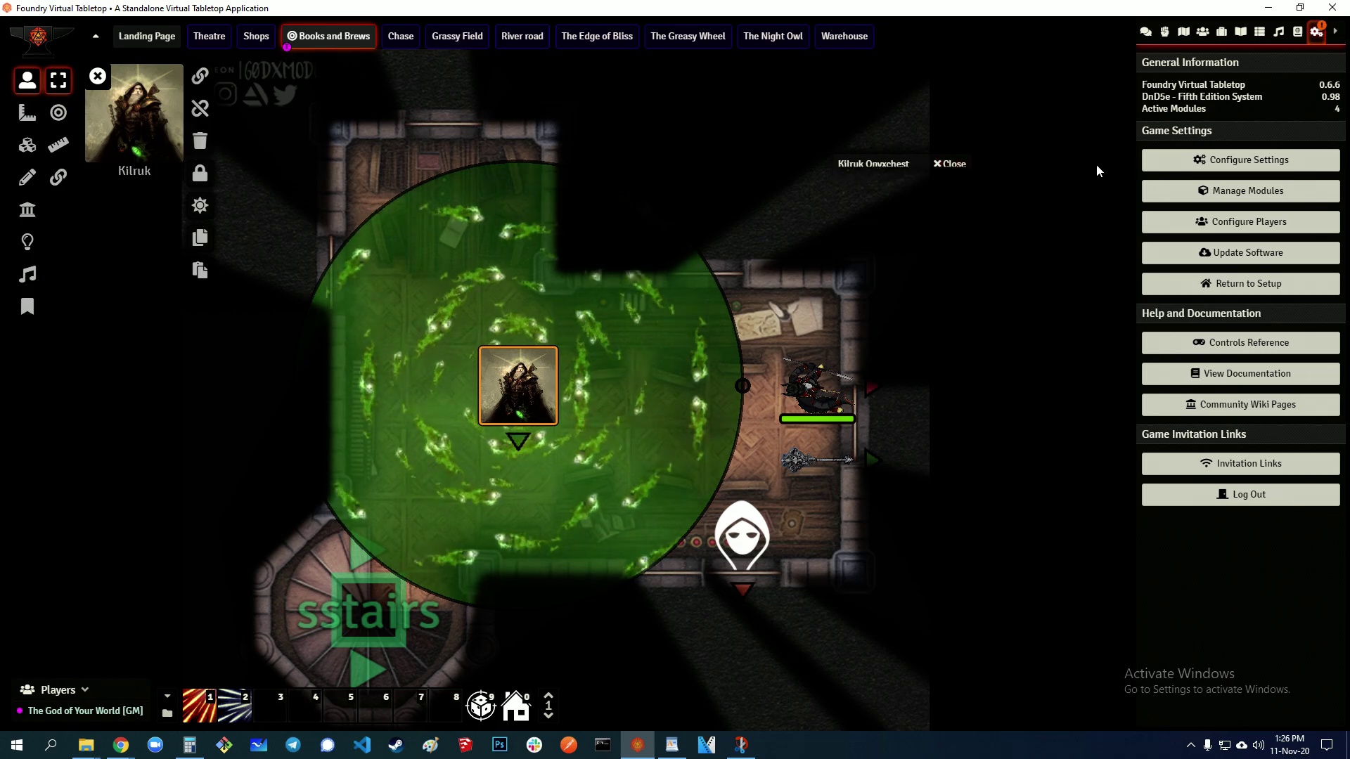
pyautogui.press('Escape')
pyautogui.click(1205, 169)
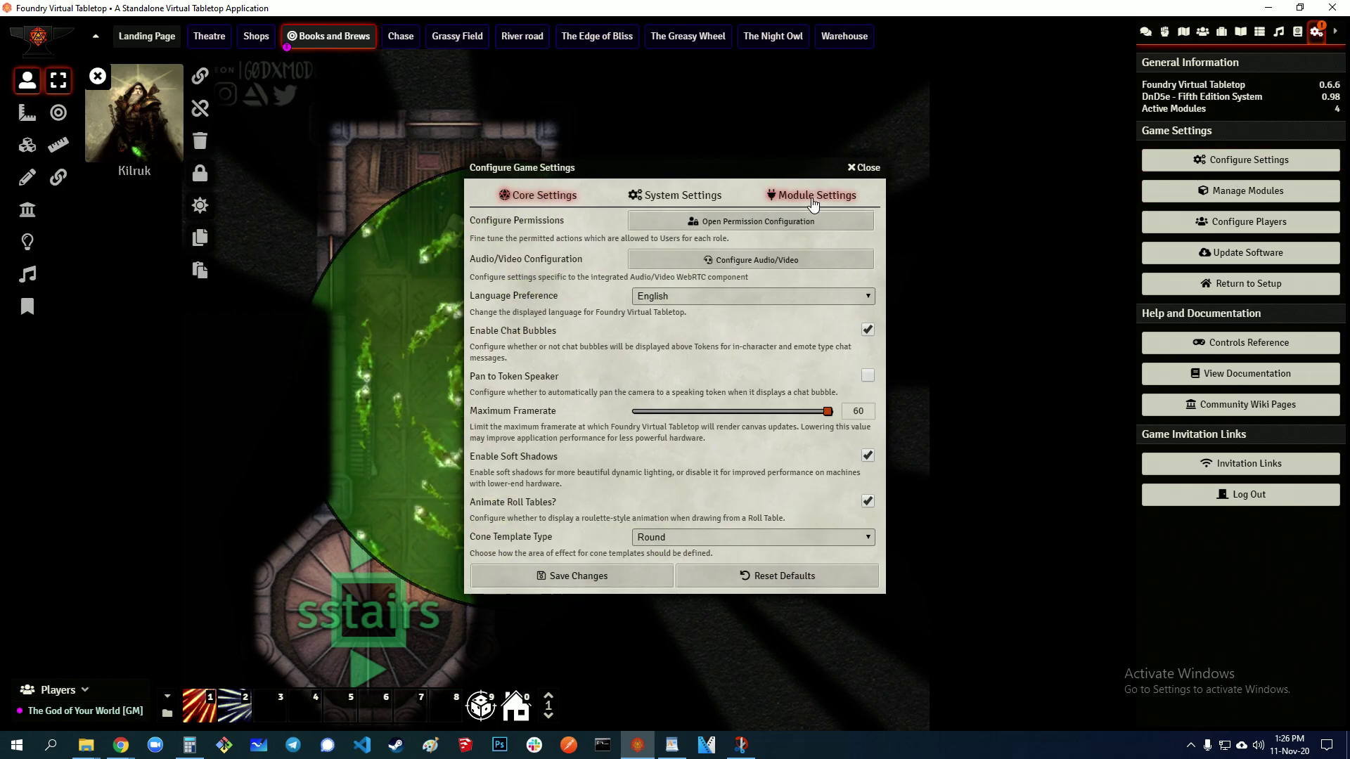
pyautogui.moveTo(694, 46); pyautogui.dragTo(922, 46)
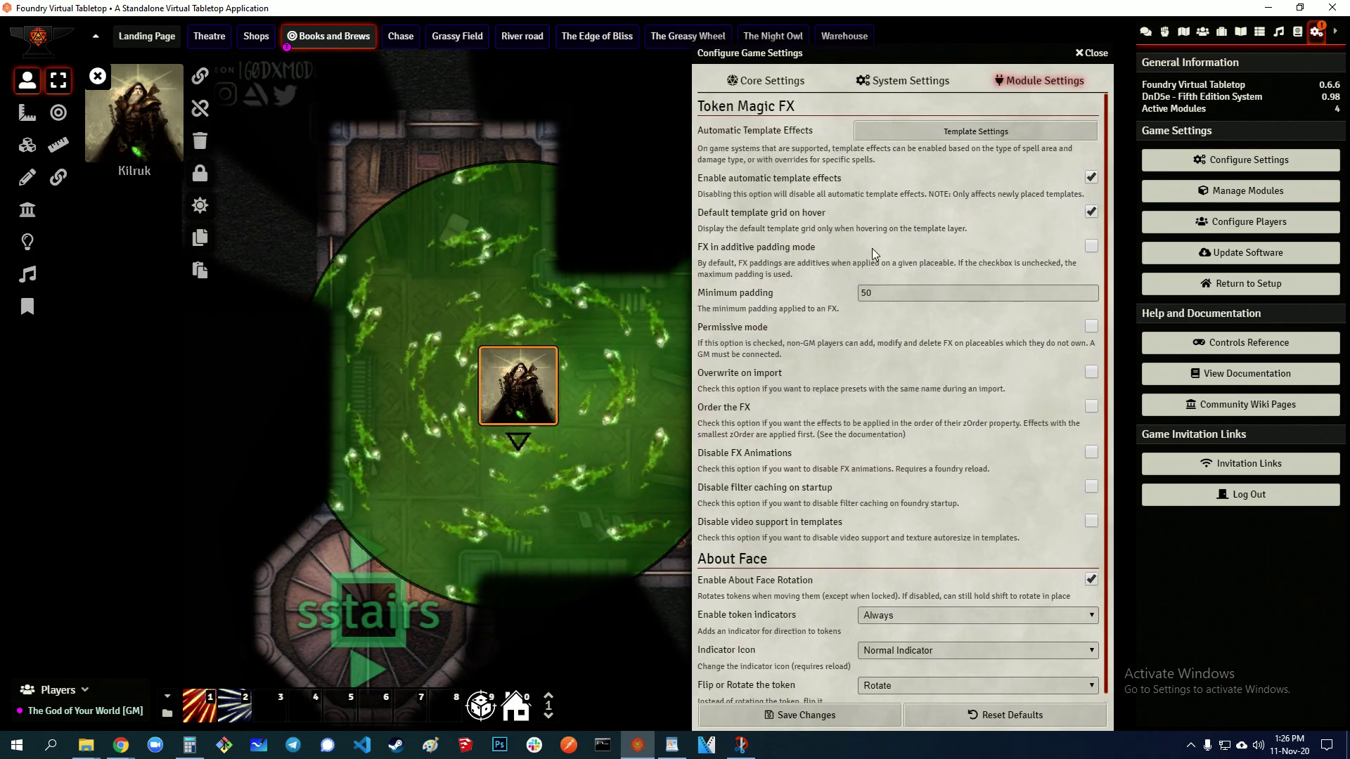
pyautogui.click(959, 131)
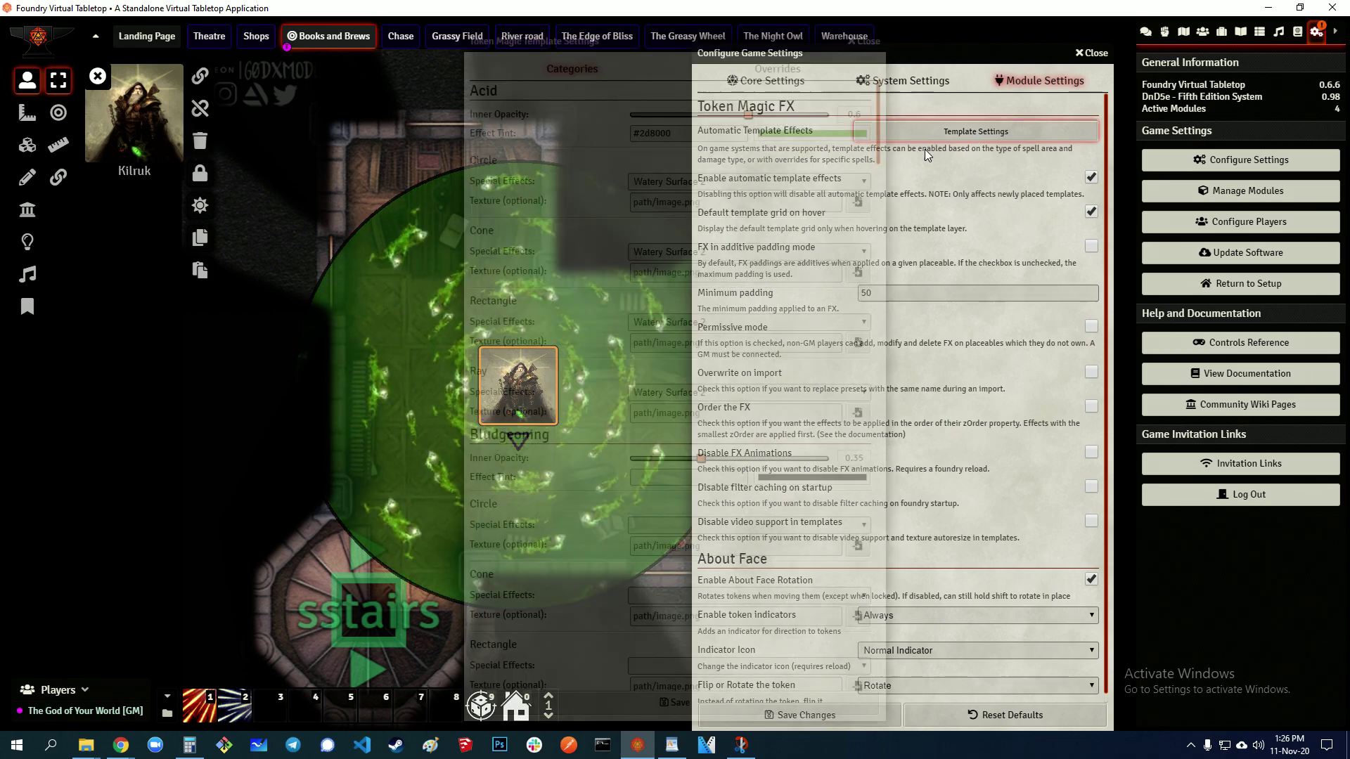
pyautogui.click(778, 69)
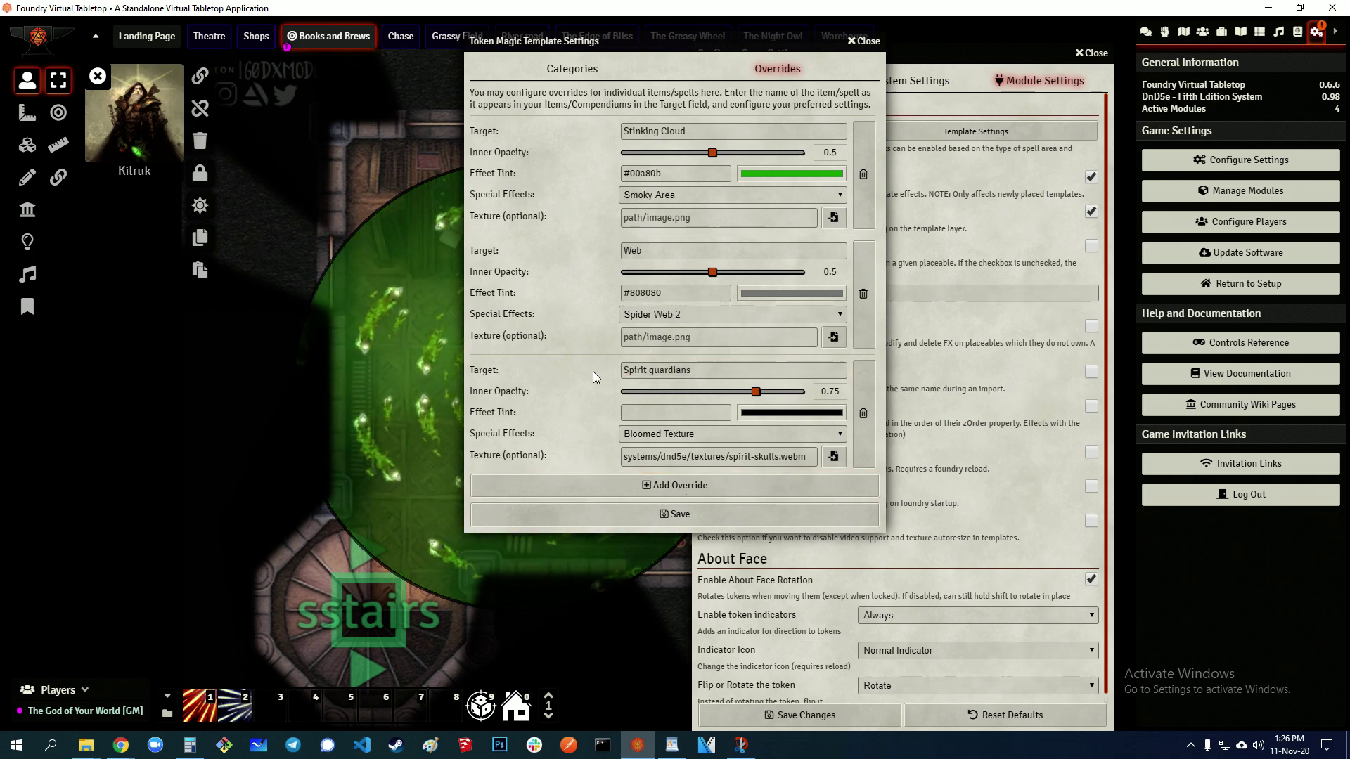
# Step: Set the Spirit guardians override's special effect to Bloomed Texture, save, and close game settings
pyautogui.moveTo(626, 40); pyautogui.dragTo(855, 53)
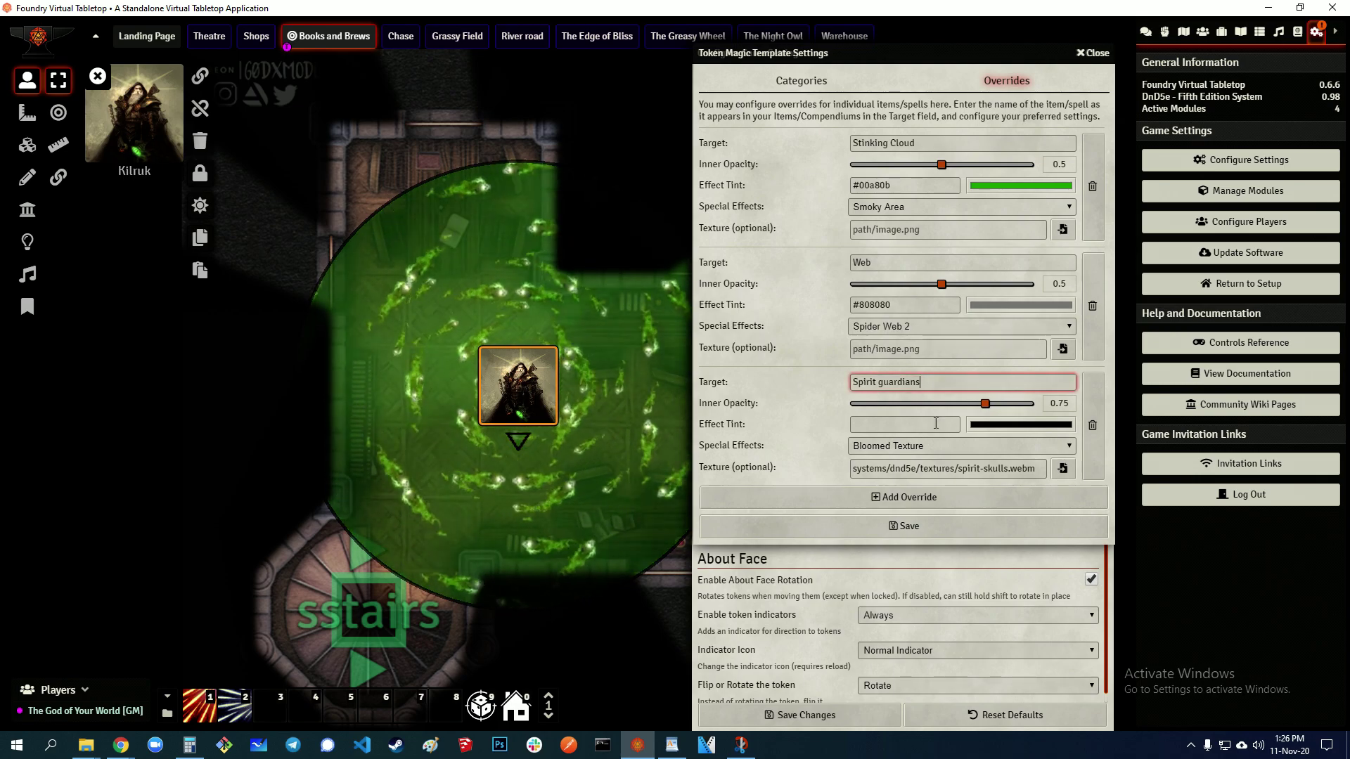
pyautogui.click(940, 446)
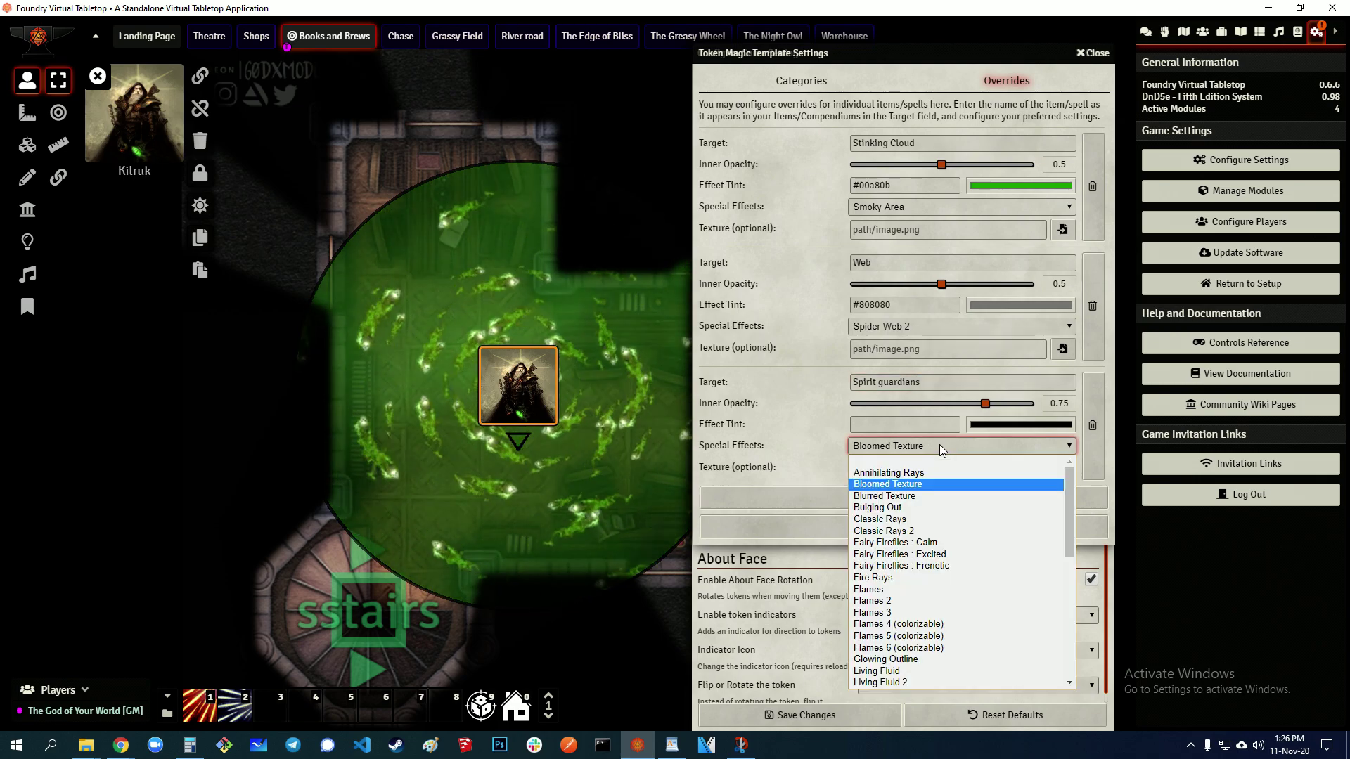
pyautogui.click(939, 444)
pyautogui.click(930, 447)
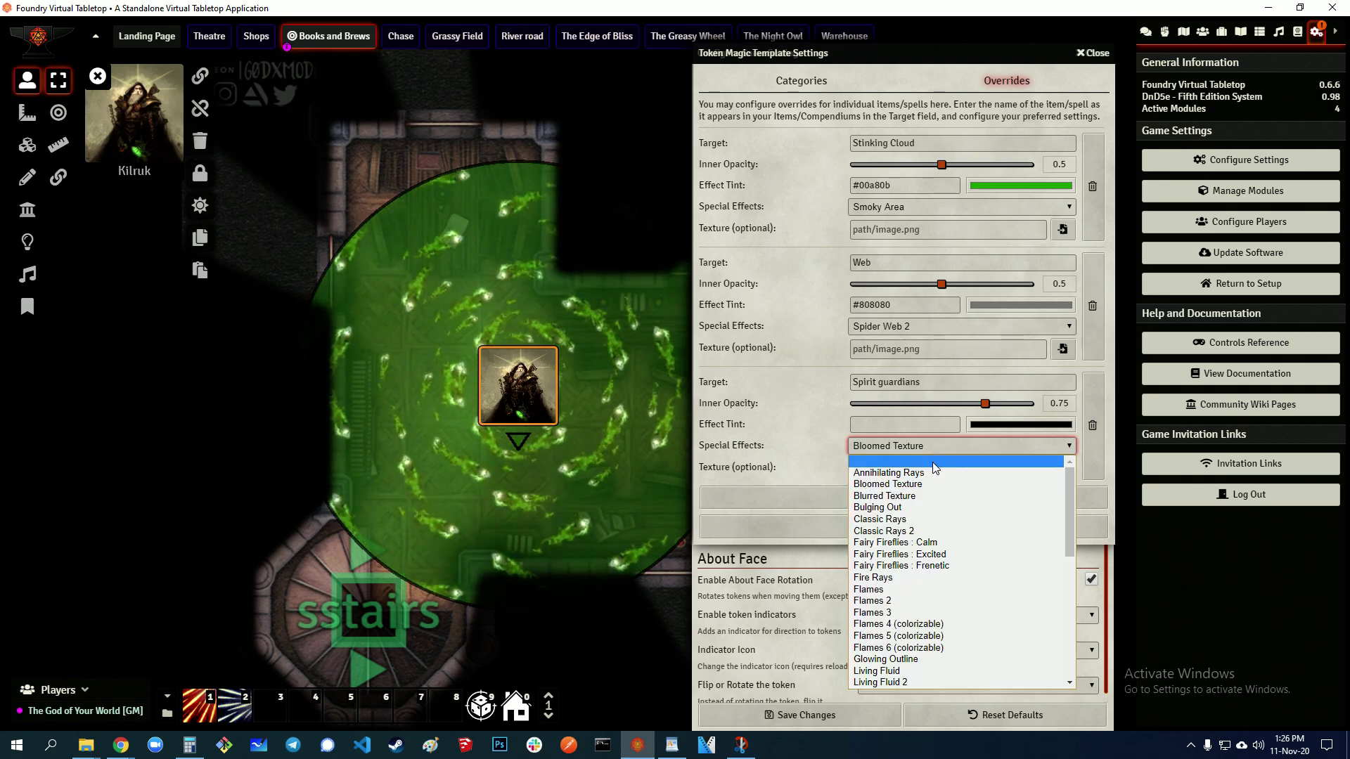
pyautogui.click(928, 462)
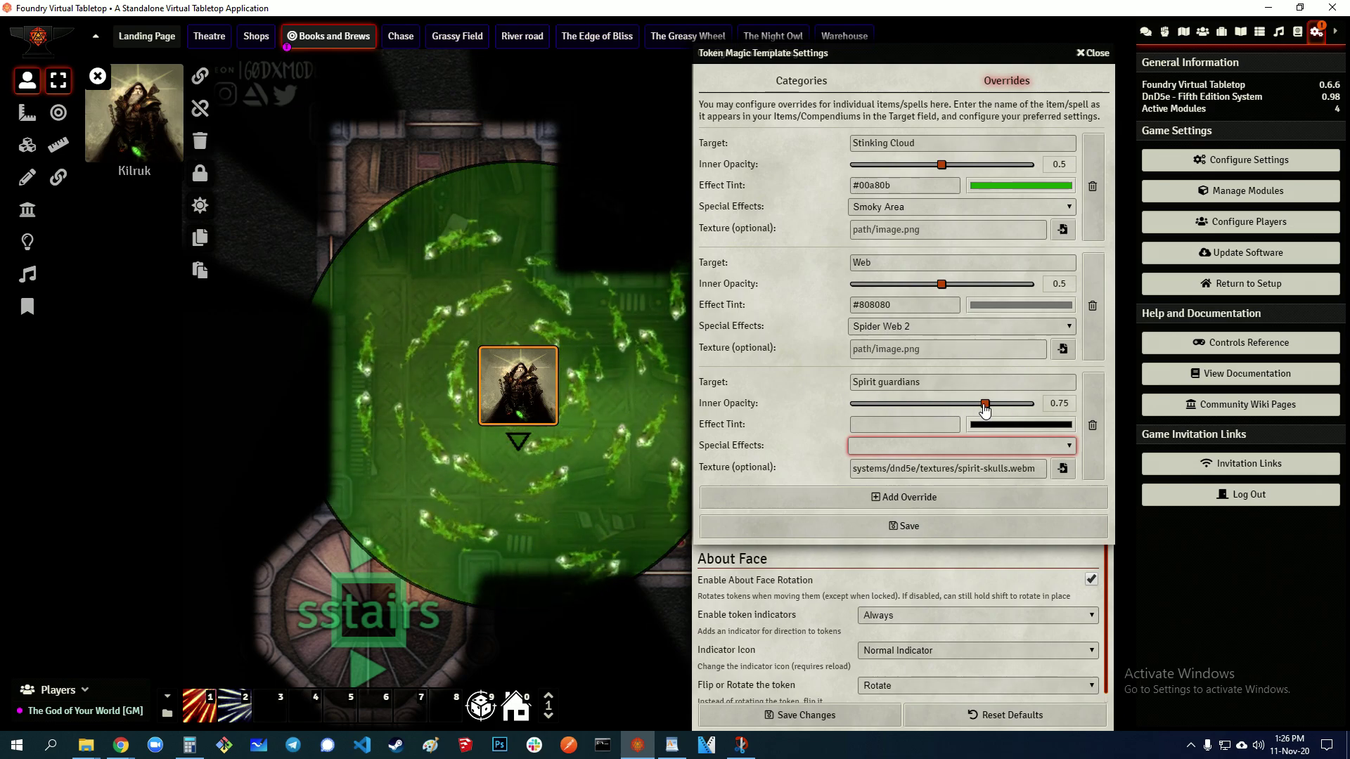
pyautogui.click(887, 445)
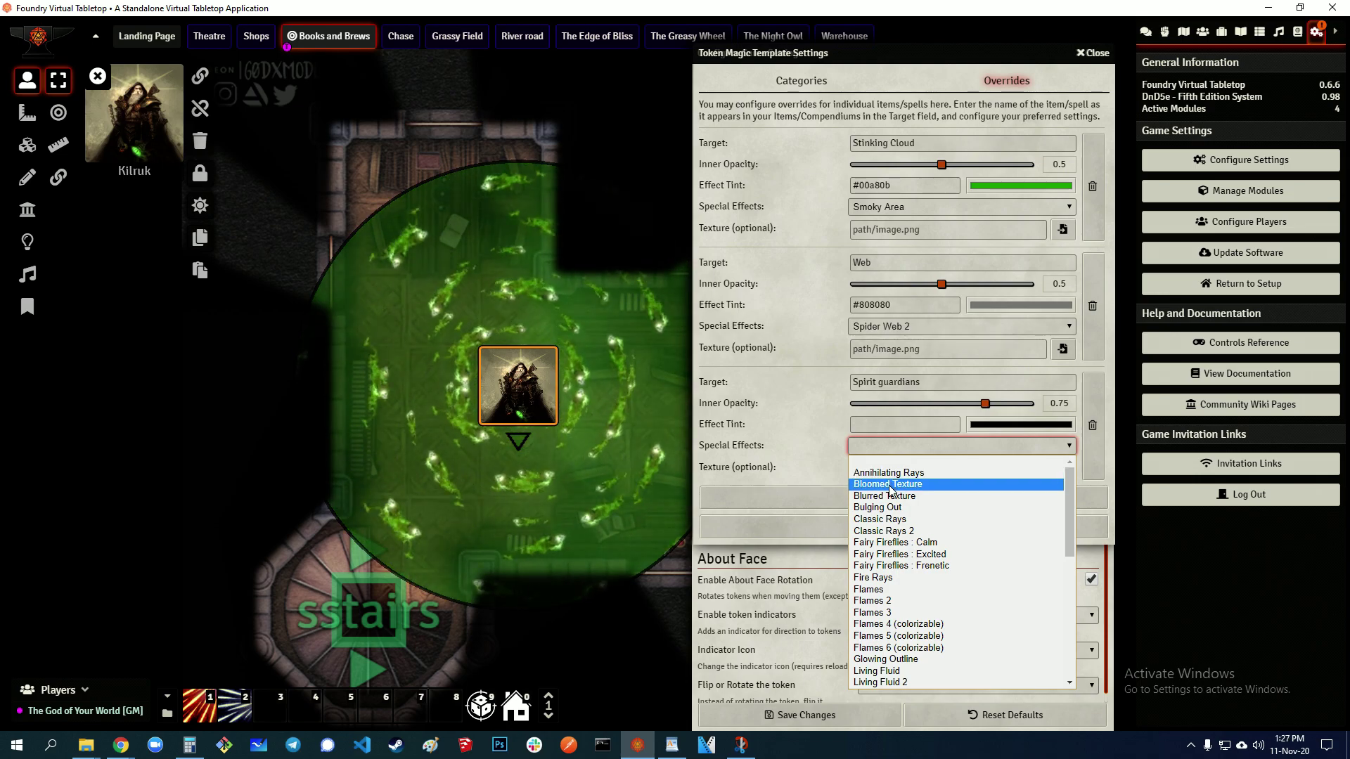
pyautogui.click(888, 484)
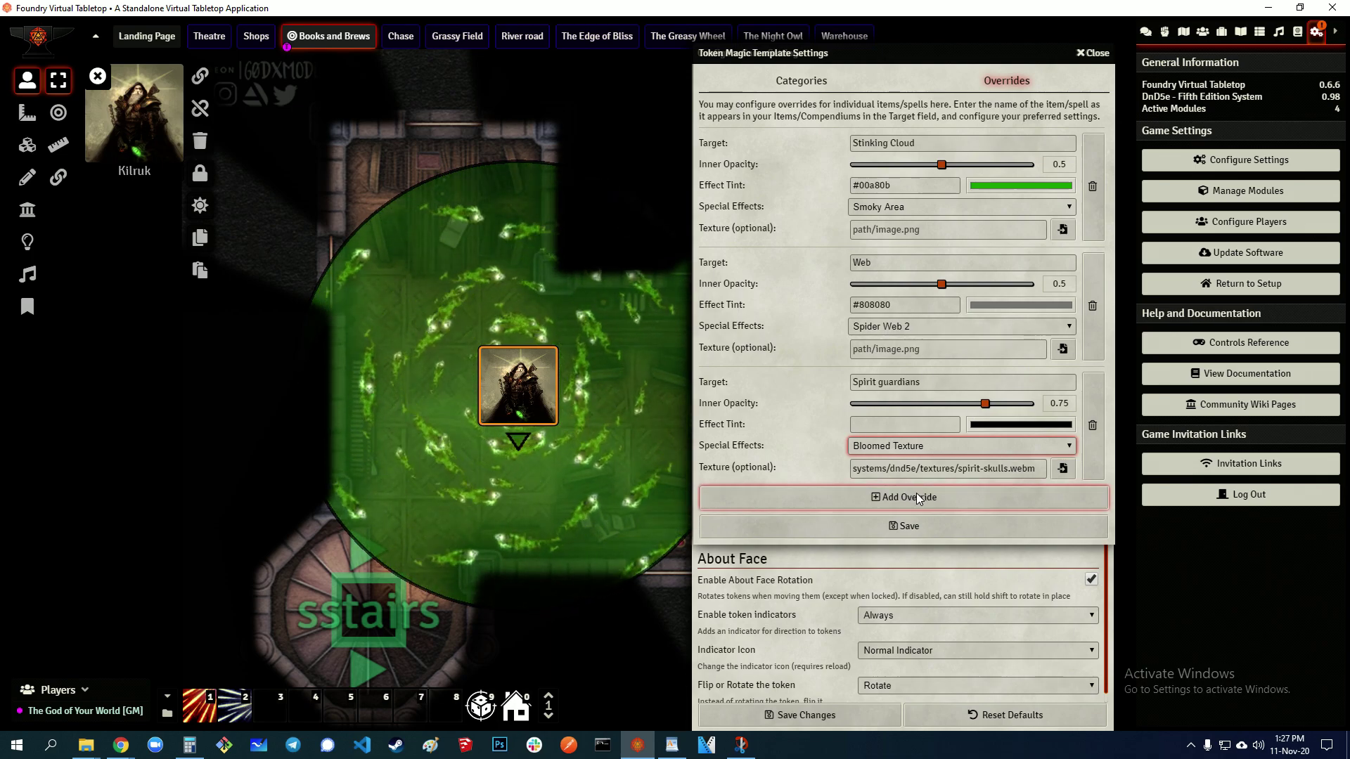
pyautogui.click(894, 525)
pyautogui.click(1091, 53)
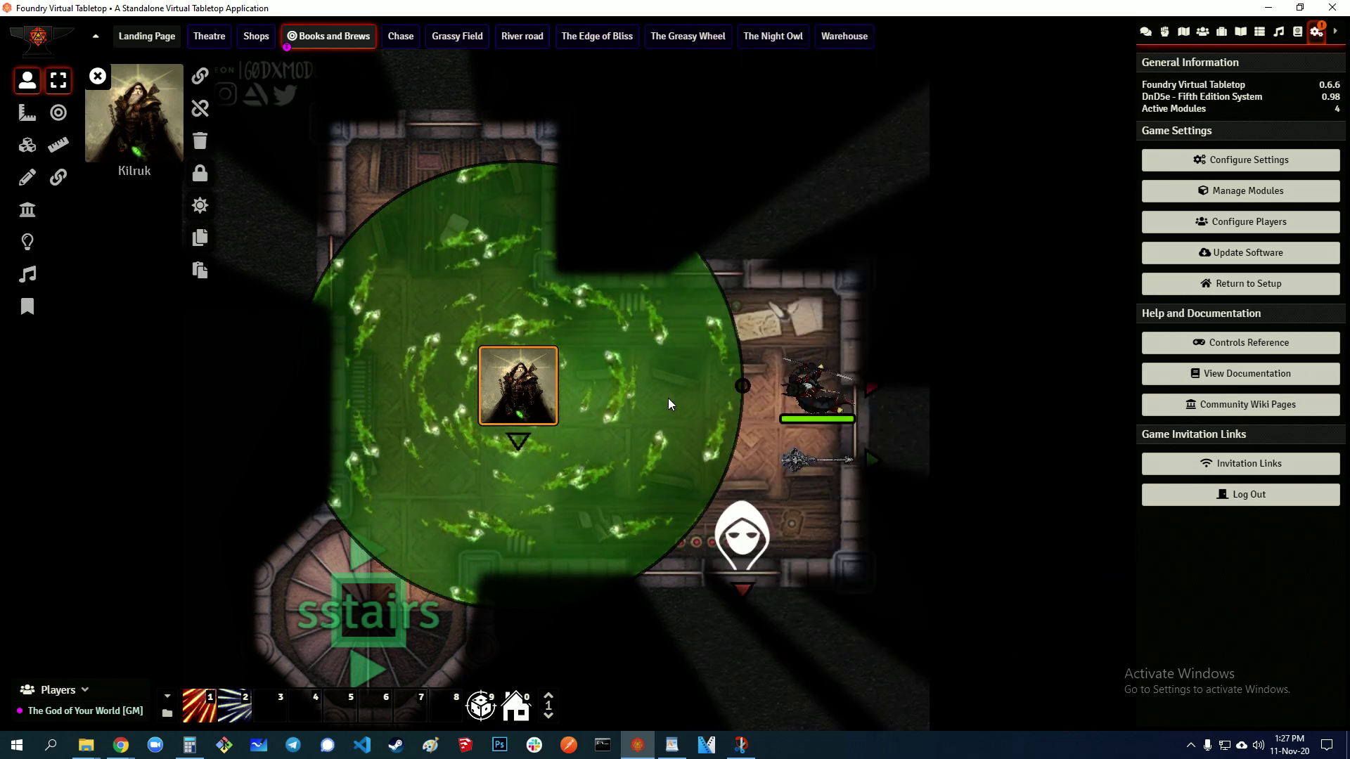